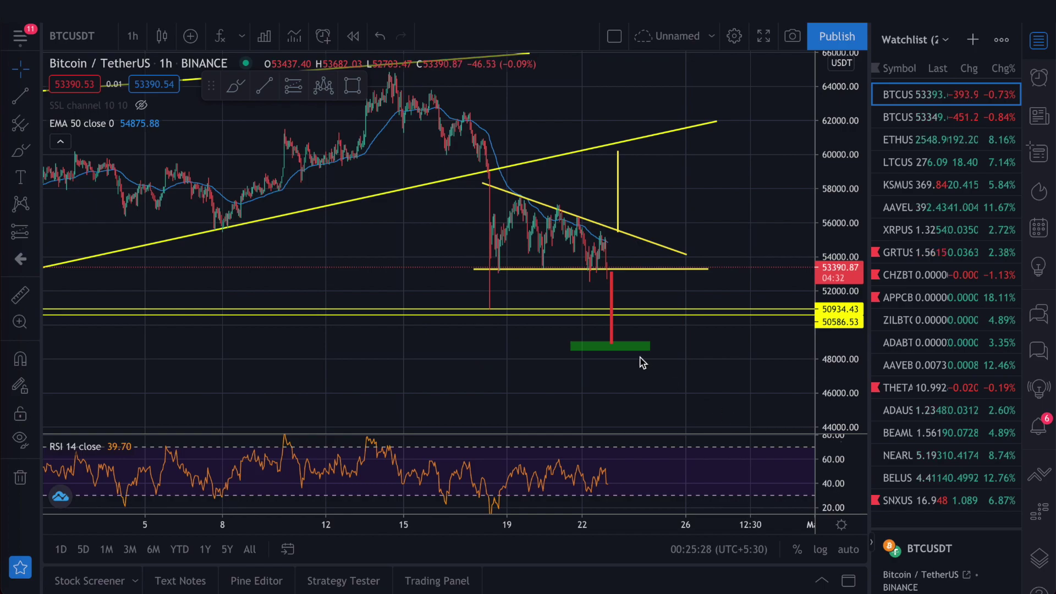
# Step: Zoom into the recent BTCUSDT candles and stretch the price scale around the triangle and target
pyautogui.scroll(2, 642, 362)
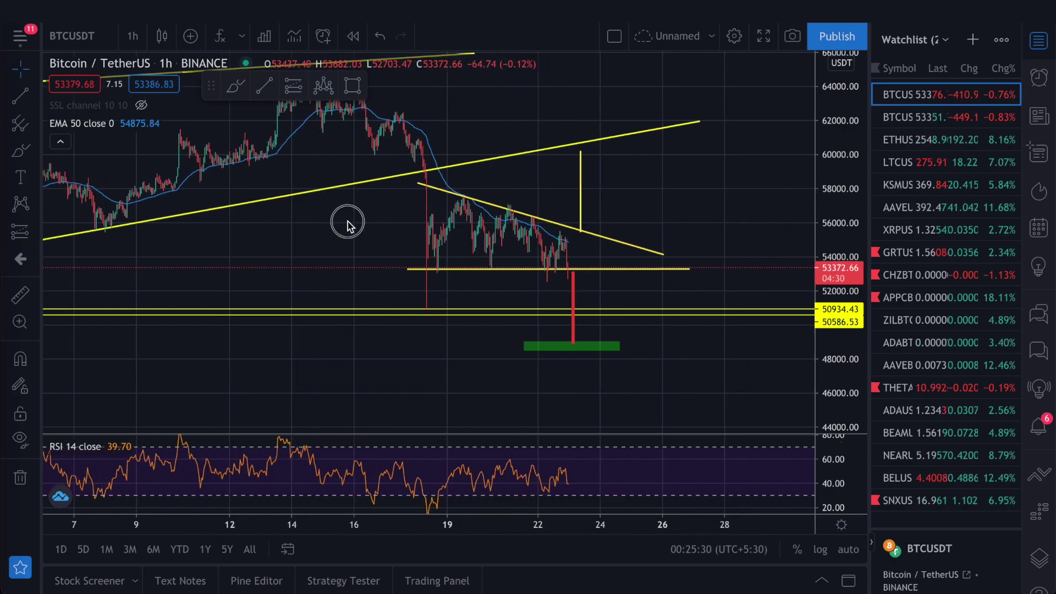
pyautogui.scroll(1, 415, 267)
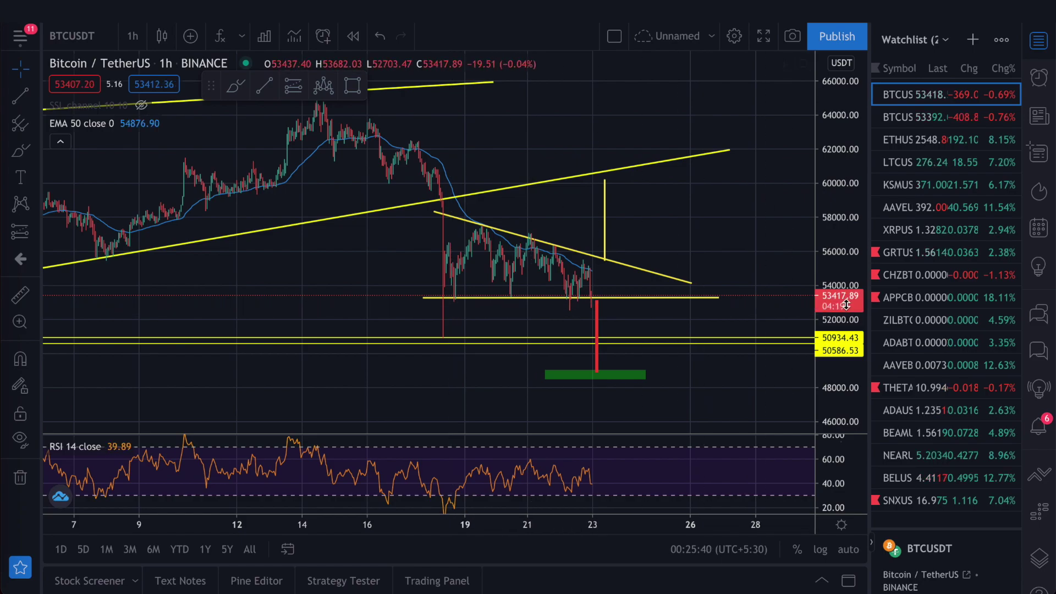
pyautogui.moveTo(841, 304); pyautogui.dragTo(841, 278)
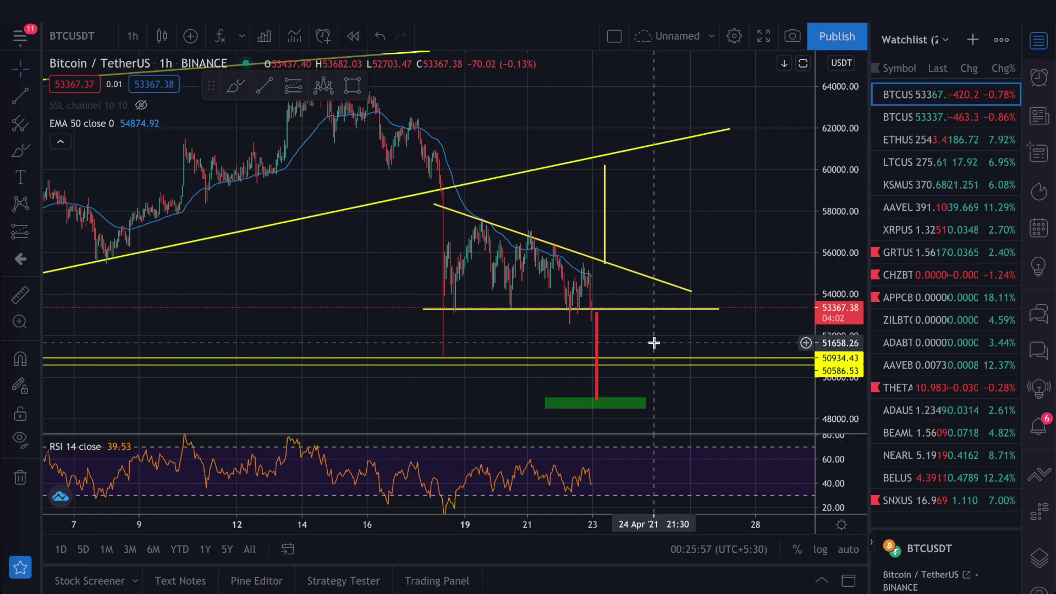
pyautogui.scroll(1, 684, 333)
pyautogui.scroll(2, 684, 333)
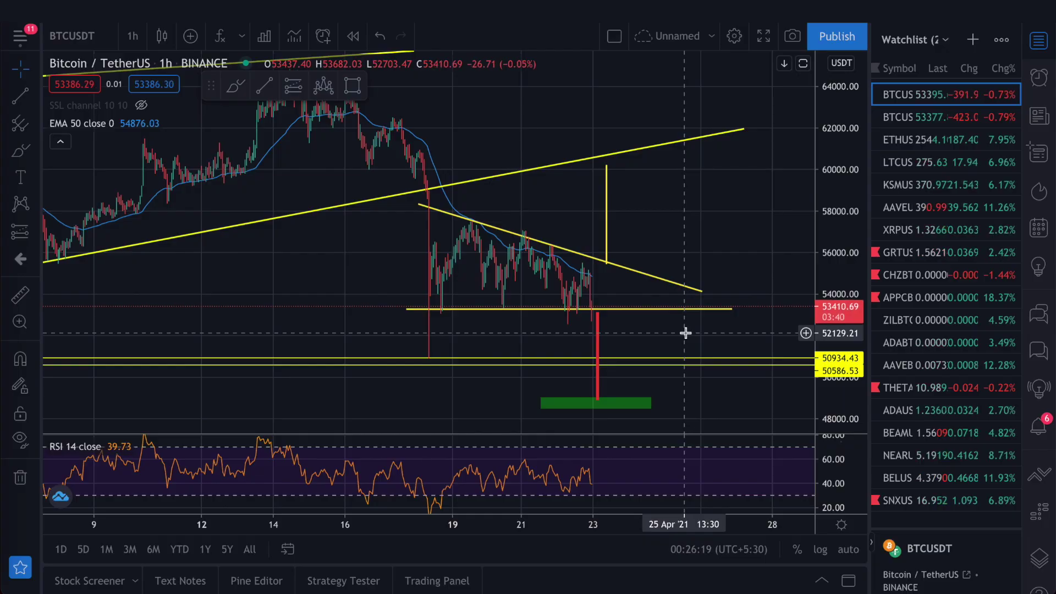
pyautogui.scroll(1, 685, 333)
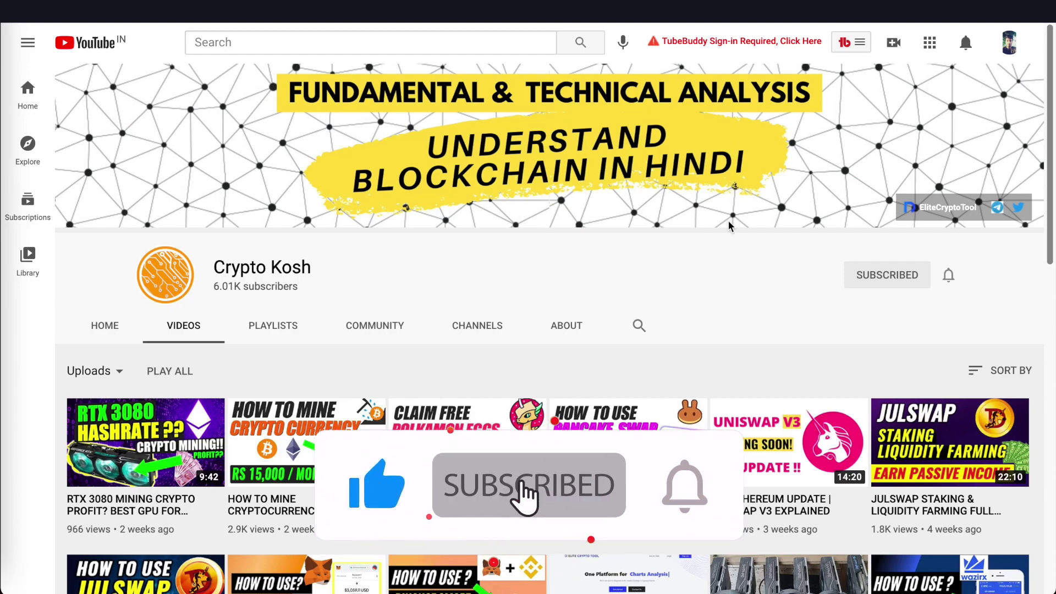
# Step: Set the Crypto Kosh channel's notification bell to All
pyautogui.scroll(-3, 721, 259)
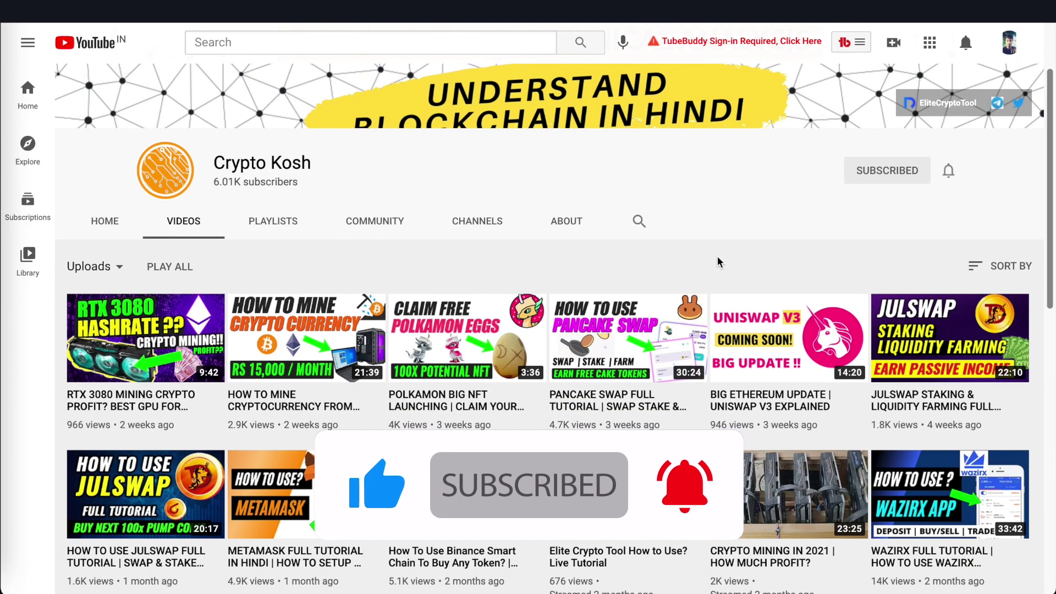
pyautogui.scroll(3, 720, 263)
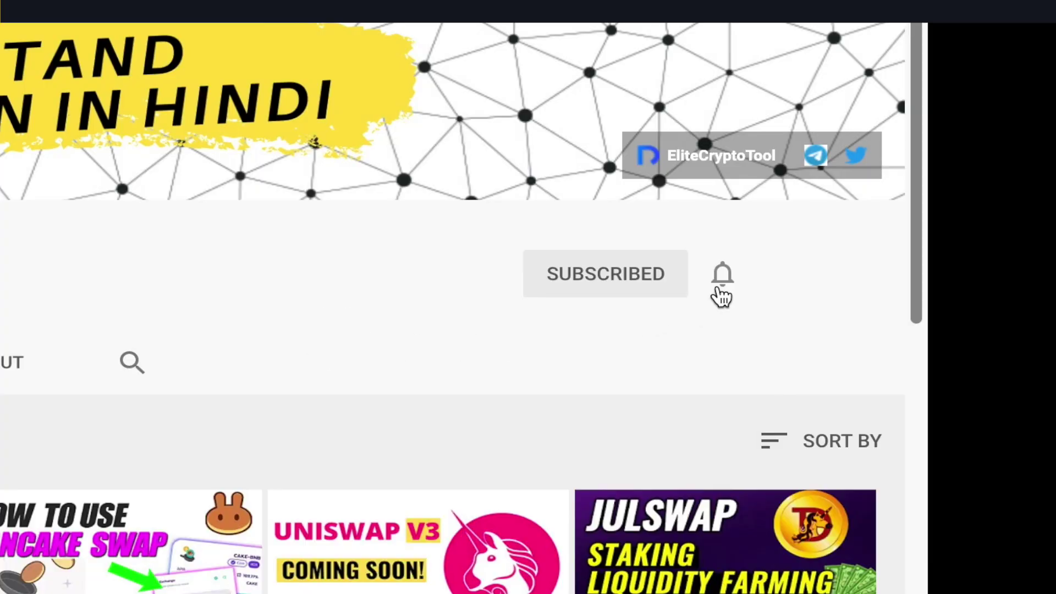
pyautogui.click(720, 292)
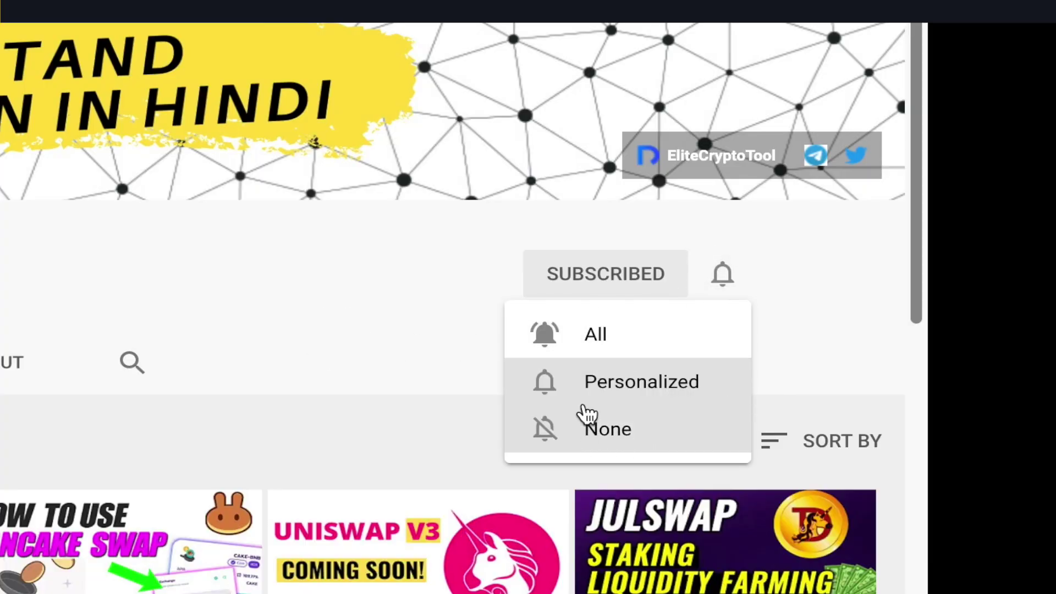
pyautogui.click(593, 332)
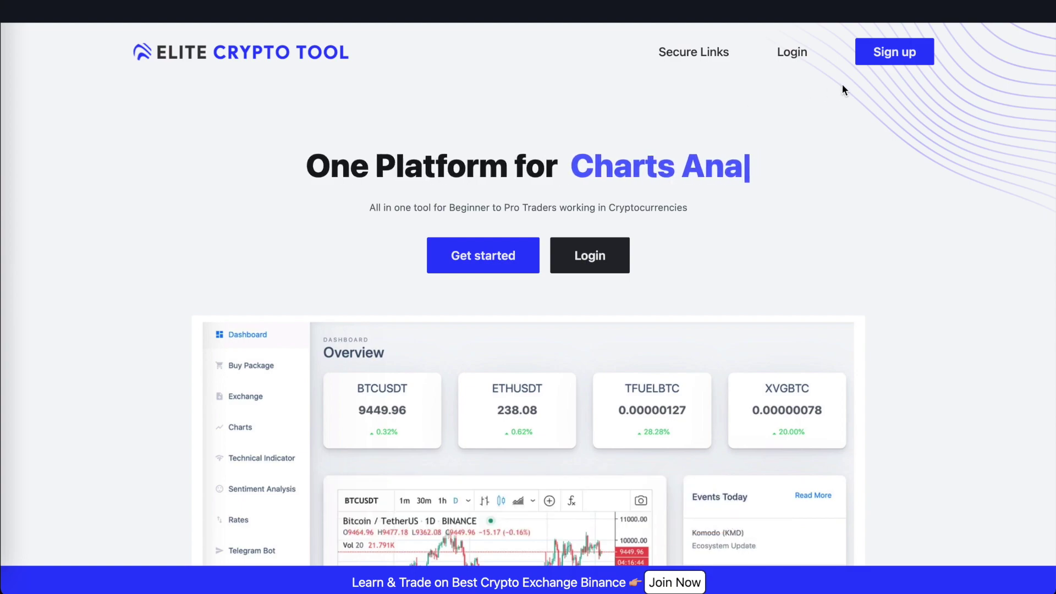
# Step: Log in to Elite Crypto Tool and go to the Learning section
pyautogui.click(797, 55)
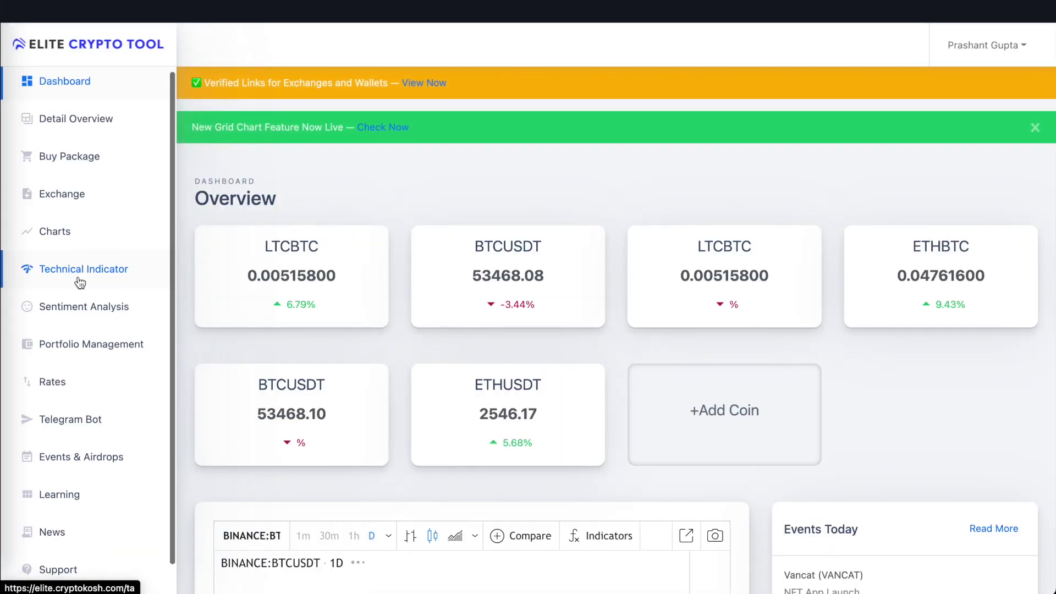
pyautogui.scroll(-2, 46, 278)
pyautogui.click(83, 472)
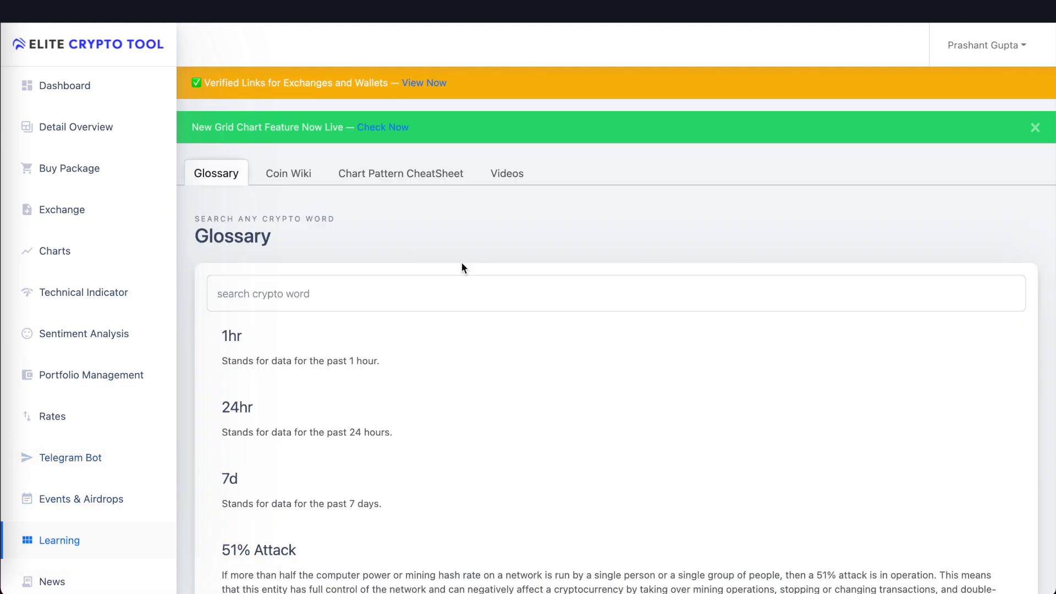
# Step: Open the Descending Triangle card from the Chart Pattern CheatSheet
pyautogui.click(400, 174)
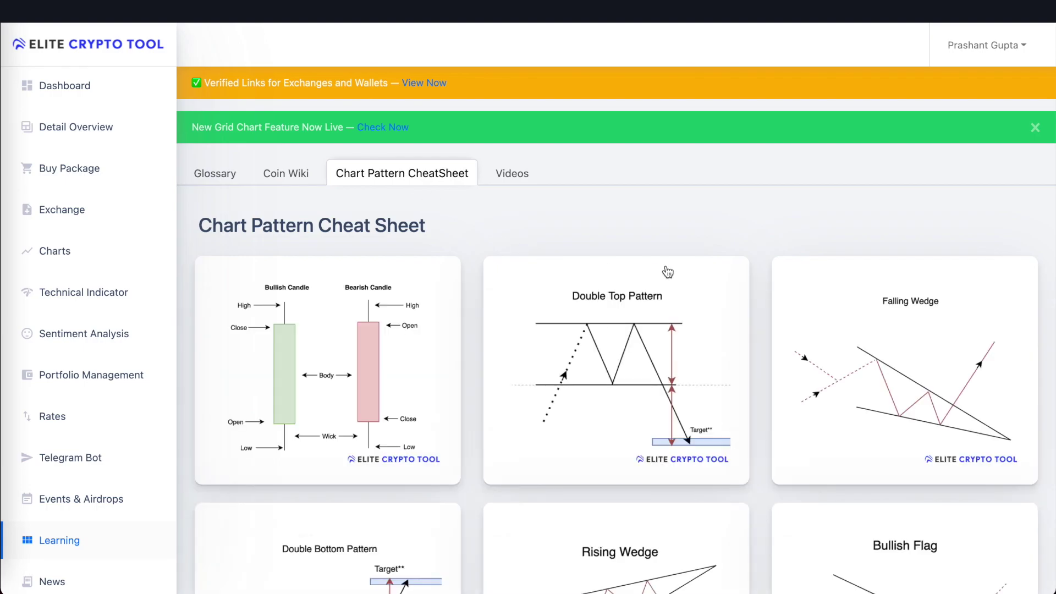
pyautogui.scroll(-6, 740, 256)
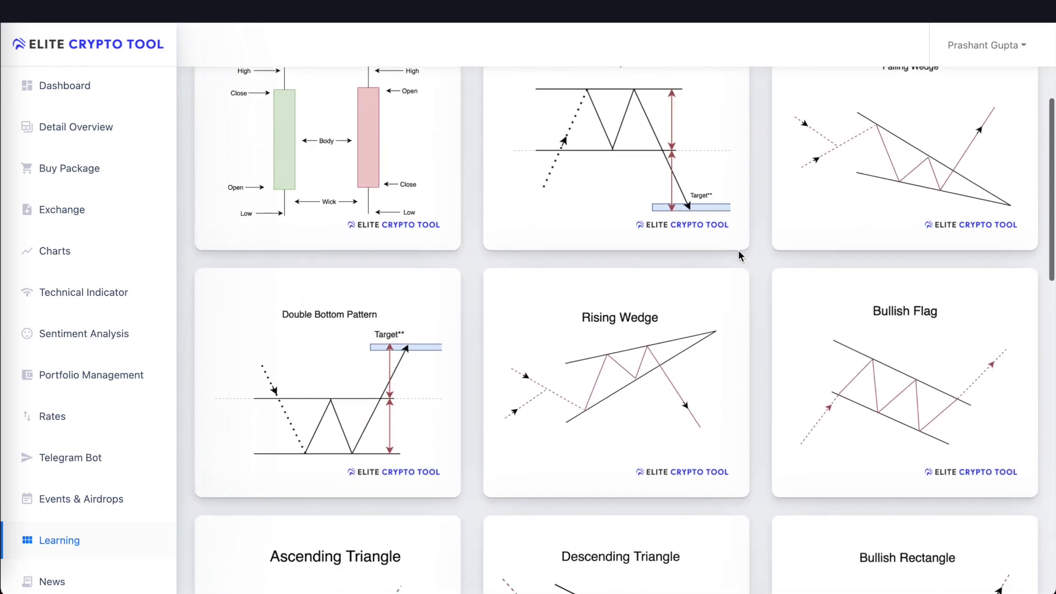
pyautogui.scroll(-11, 740, 256)
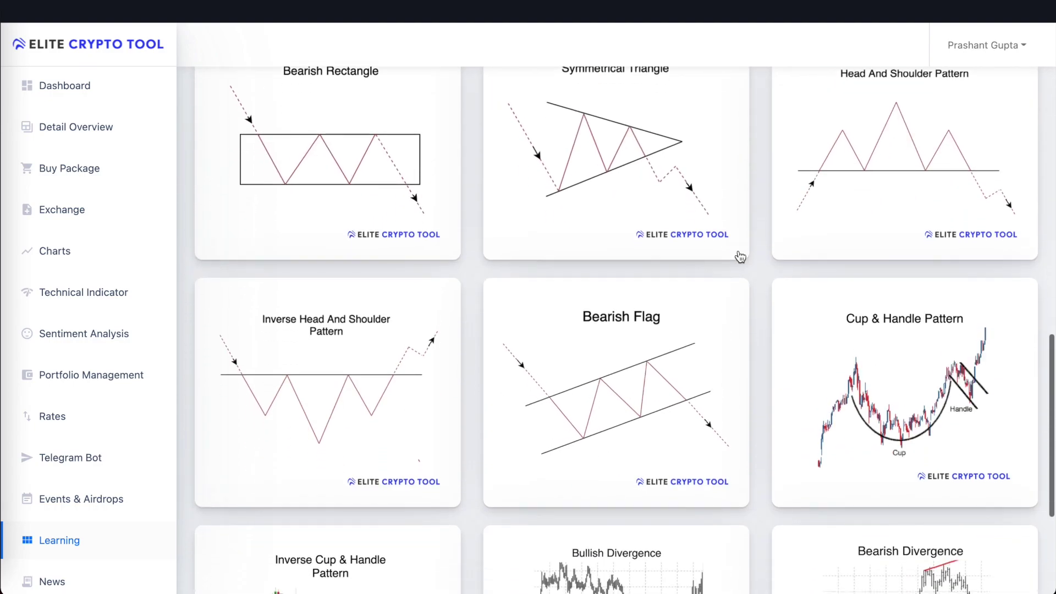
pyautogui.scroll(9, 740, 256)
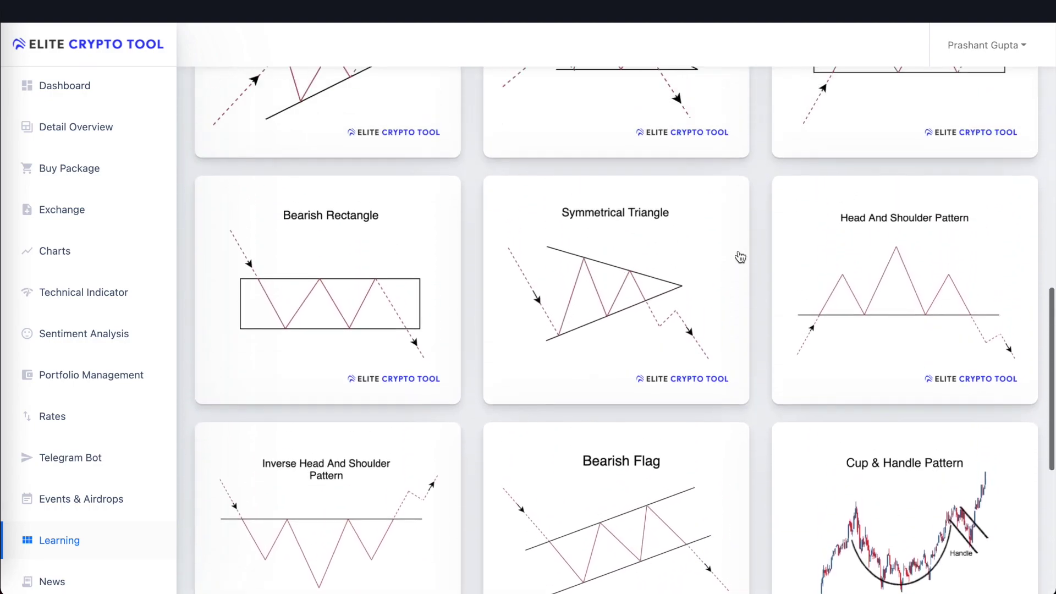
pyautogui.click(664, 235)
pyautogui.scroll(-6, 764, 278)
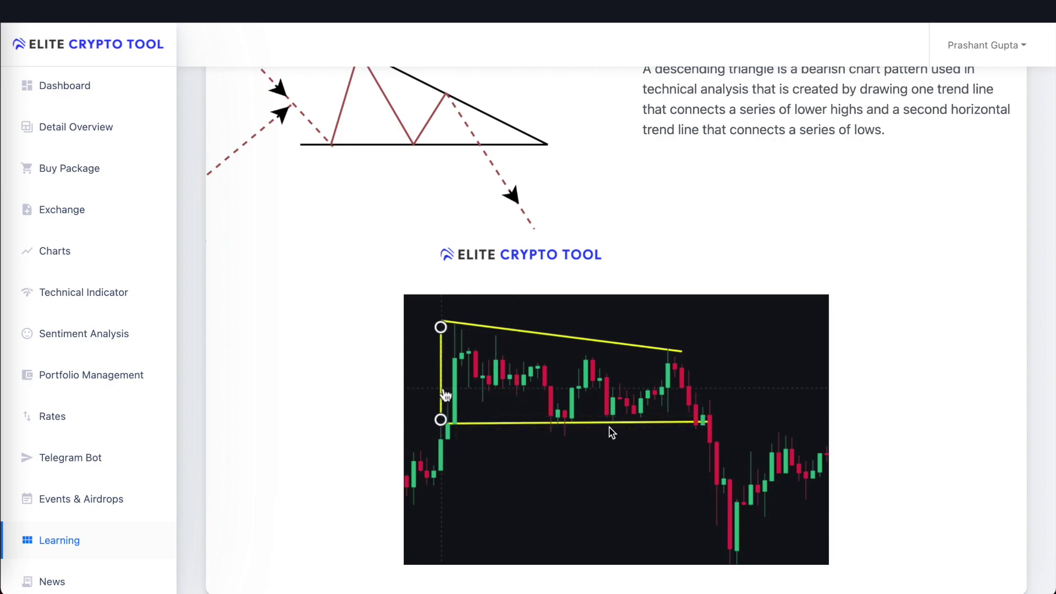
pyautogui.scroll(6, 872, 382)
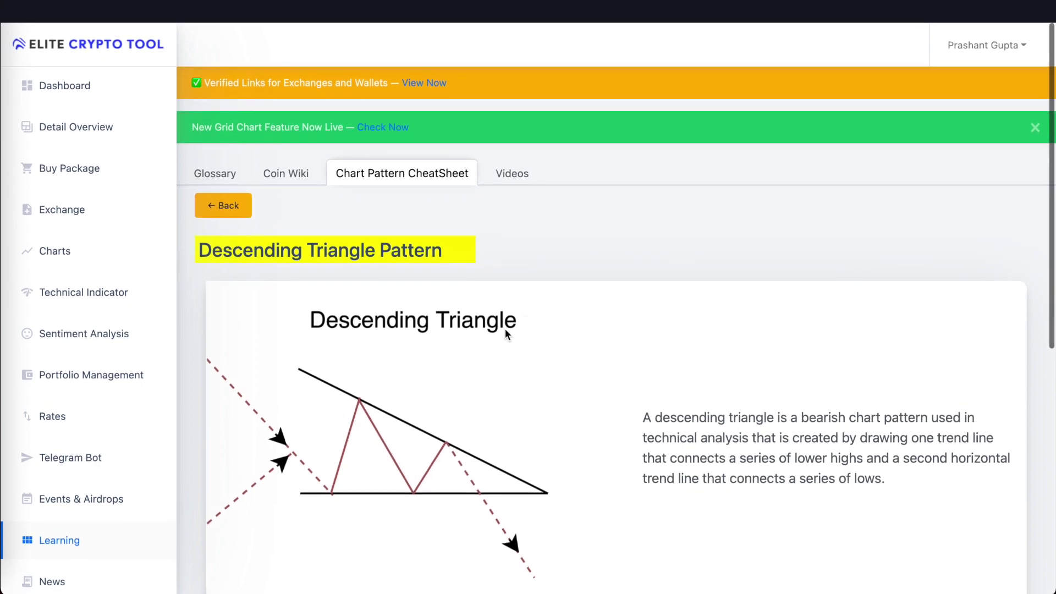
pyautogui.scroll(-2, 506, 330)
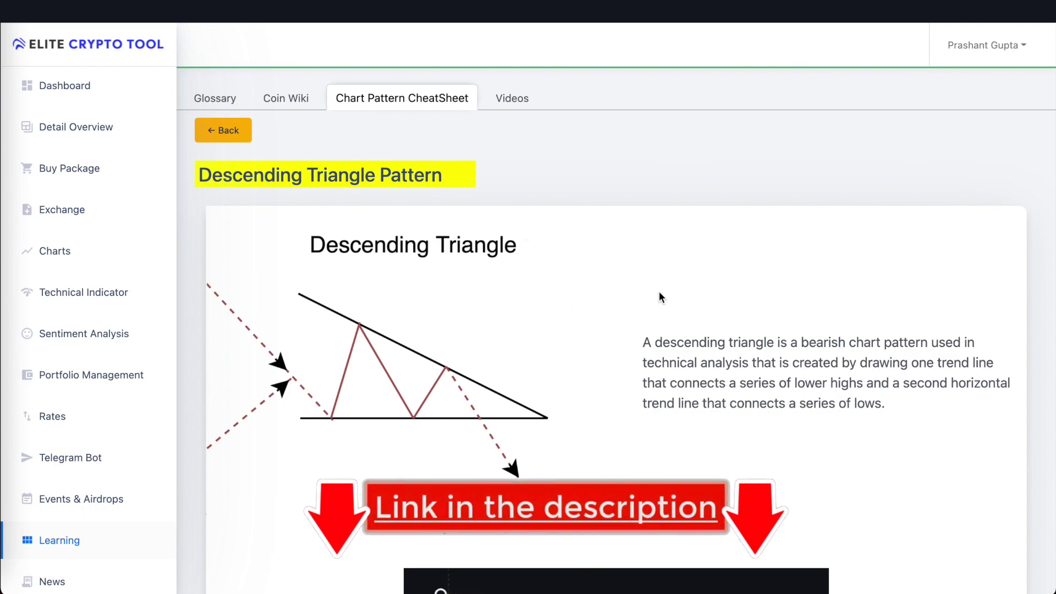
pyautogui.scroll(-3, 659, 291)
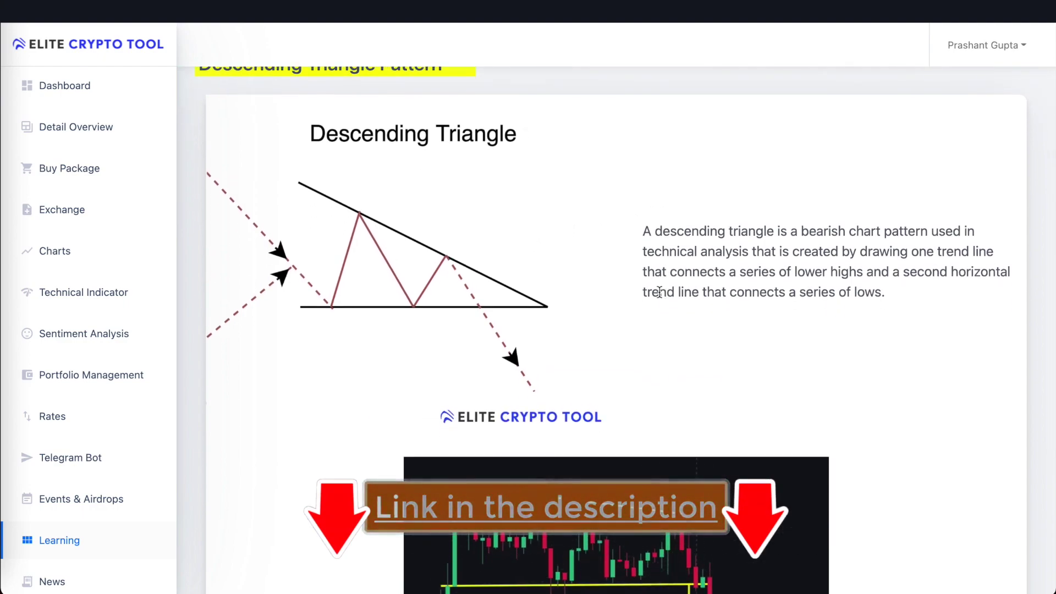
pyautogui.scroll(-4, 902, 200)
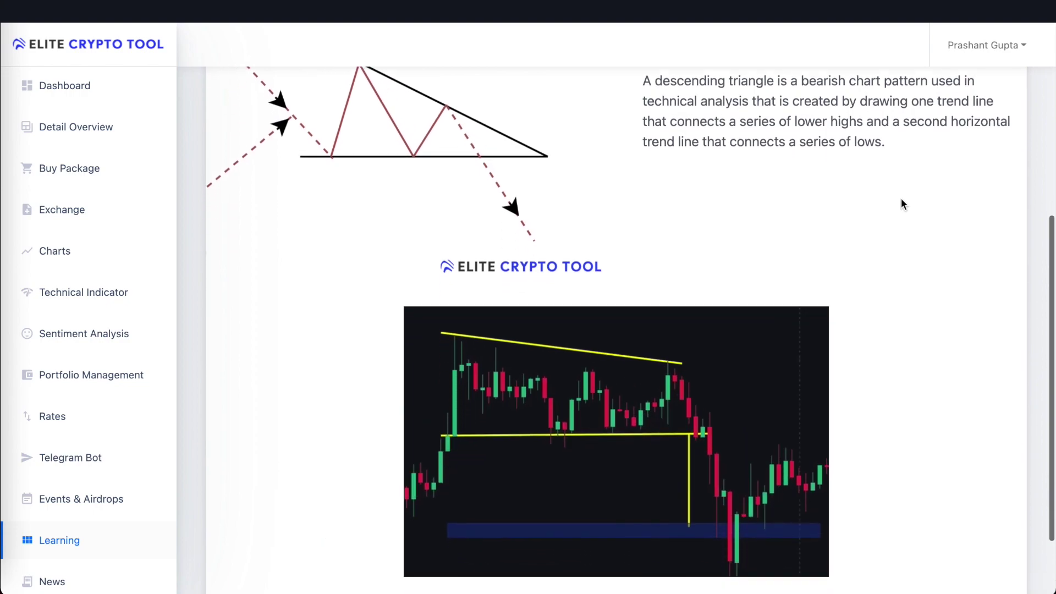
pyautogui.scroll(3, 901, 203)
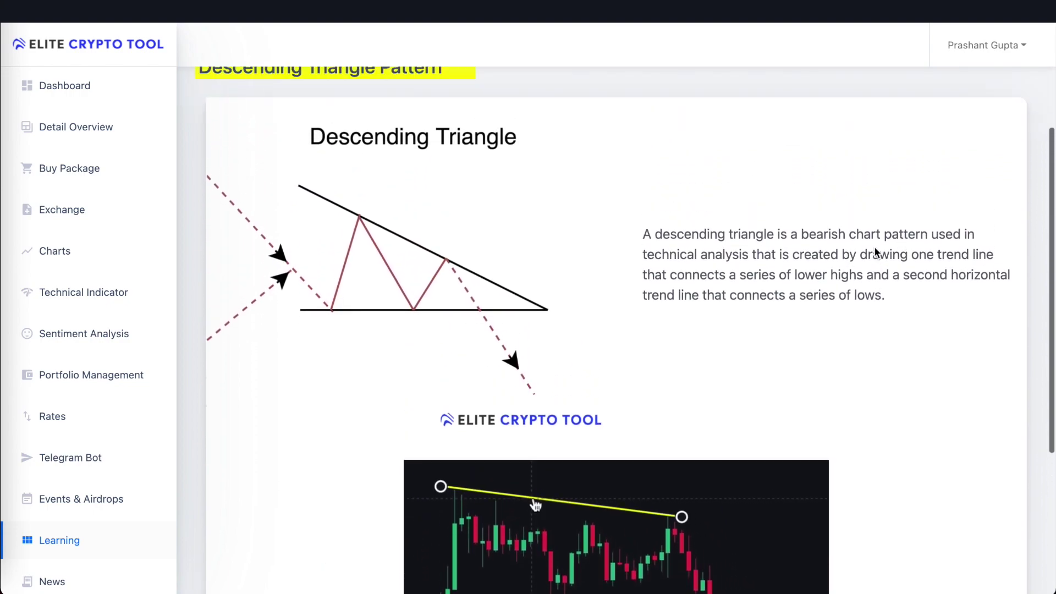
pyautogui.scroll(1, 518, 221)
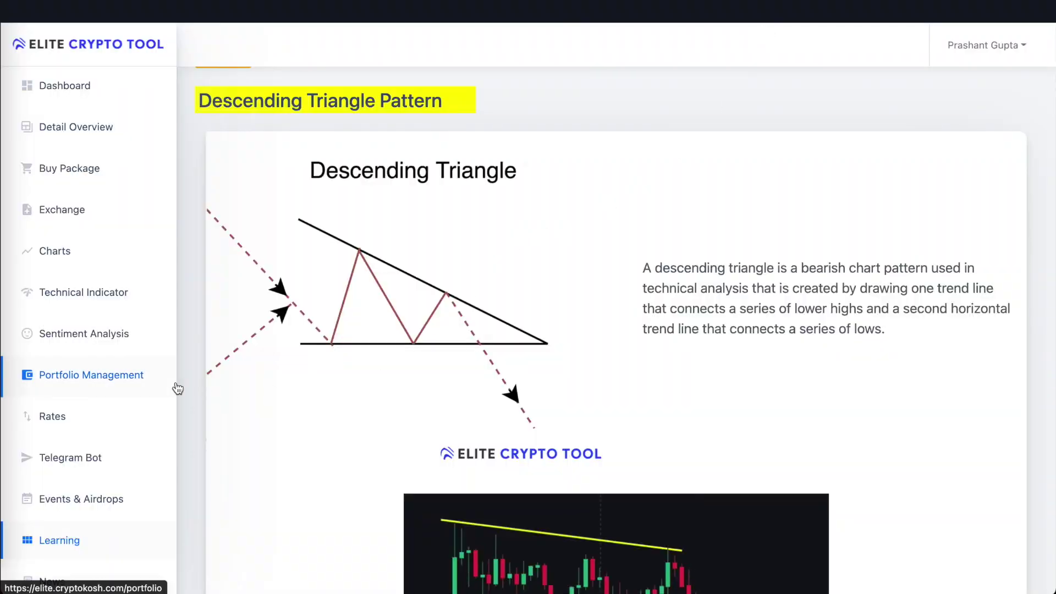
# Step: On the charts page, draw a trend line across the recent BTCUSDT lows, then switch to grid view
pyautogui.click(65, 251)
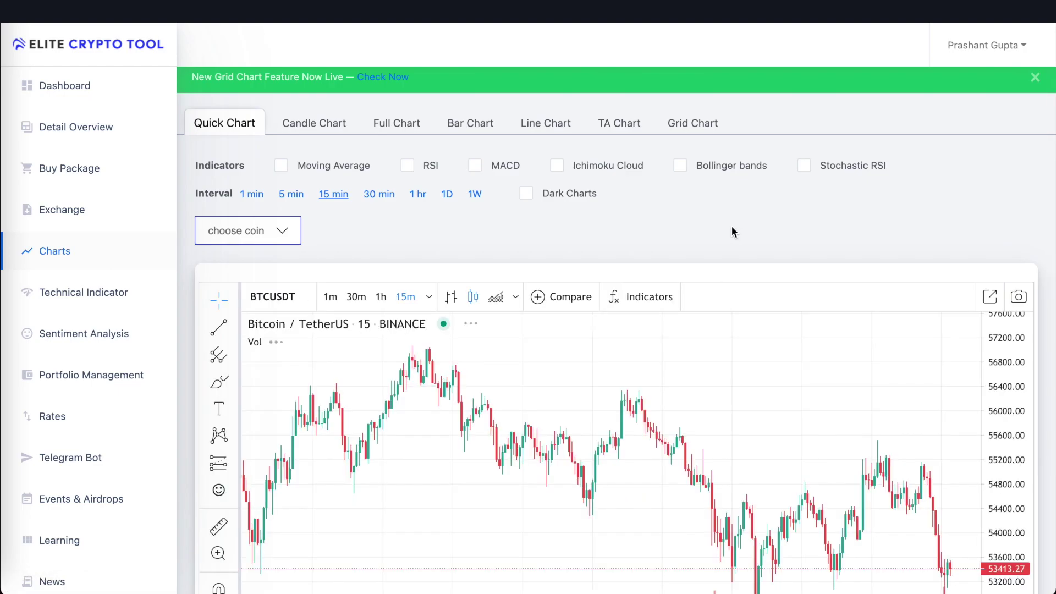
pyautogui.scroll(-3, 731, 226)
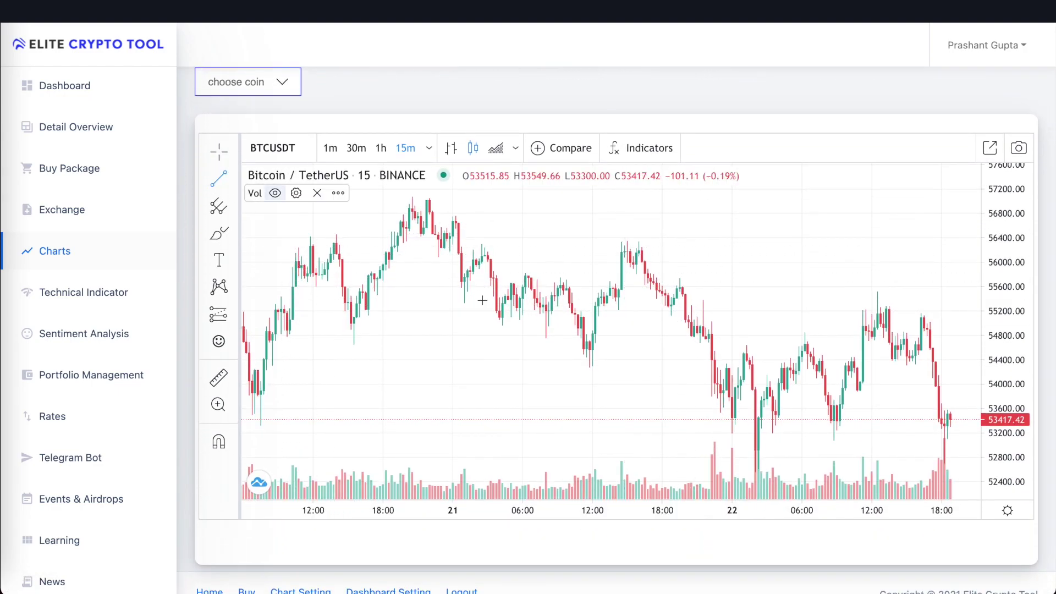
pyautogui.click(525, 366)
pyautogui.click(824, 378)
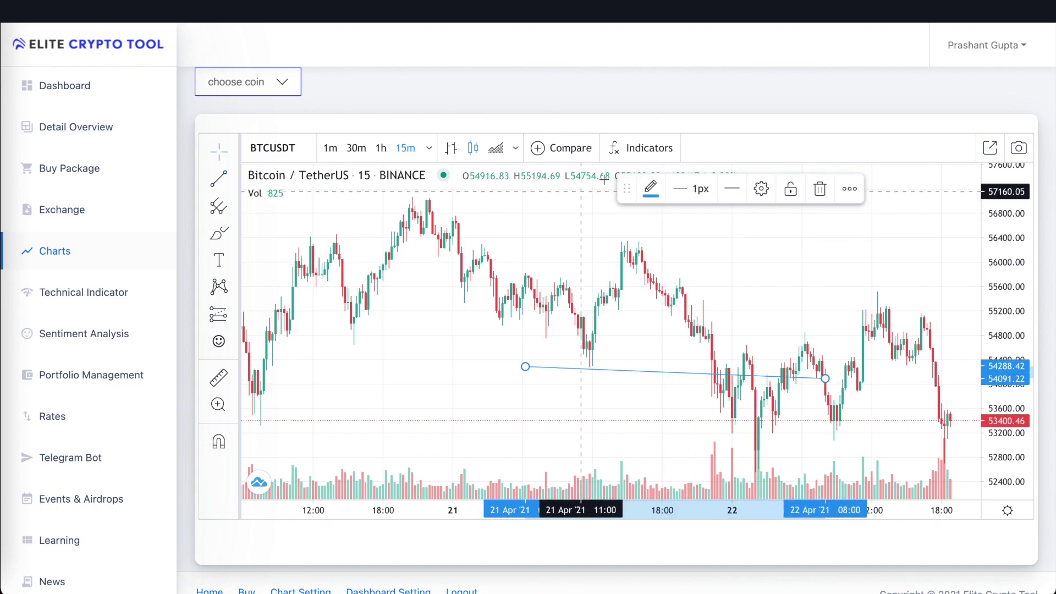
pyautogui.scroll(2, 603, 179)
pyautogui.scroll(4, 718, 144)
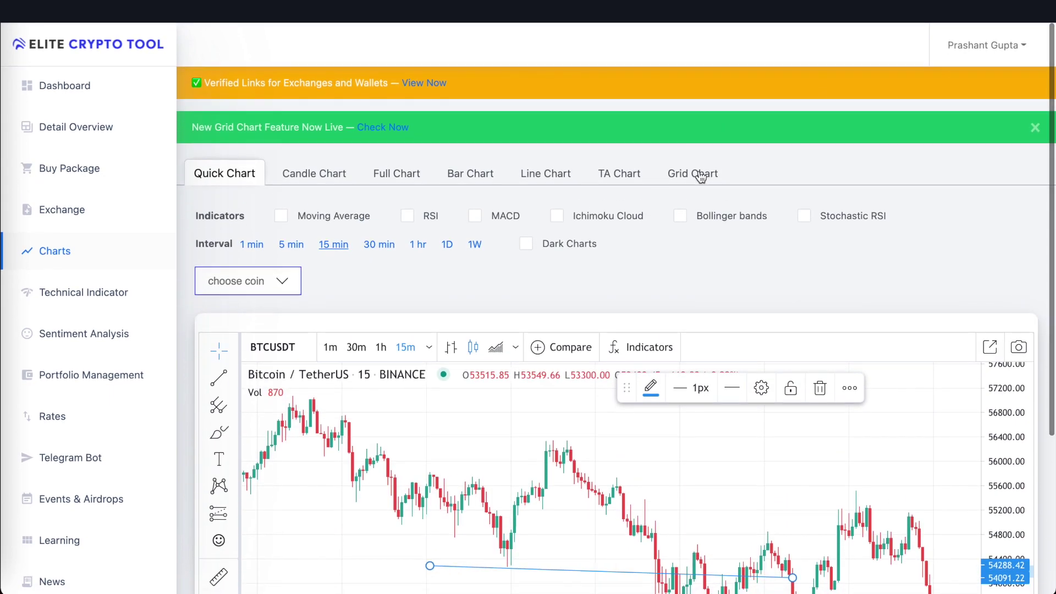
pyautogui.click(699, 175)
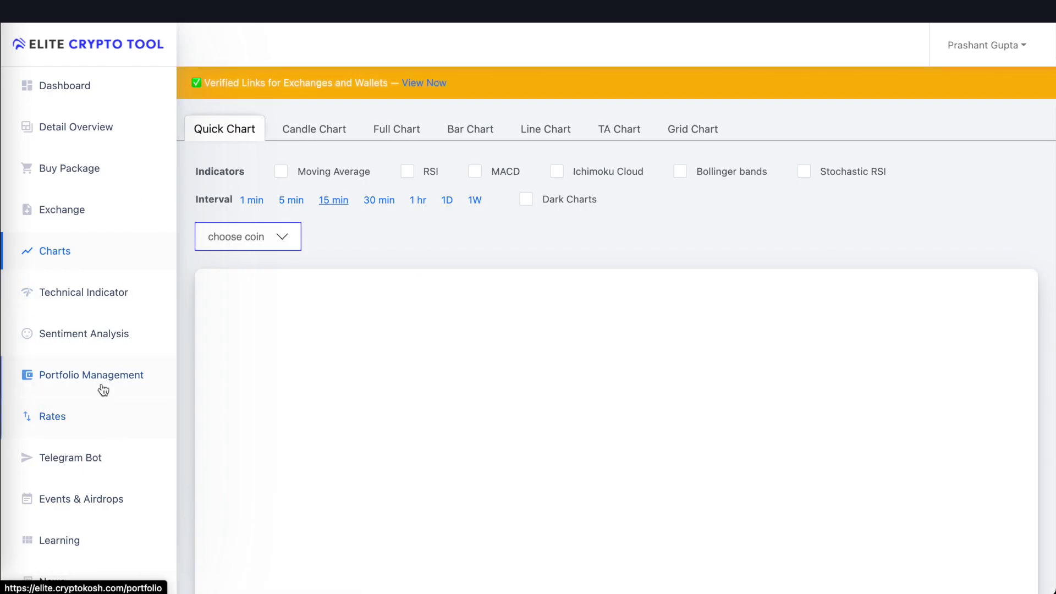
# Step: Open the Chart Pattern CheatSheet under Learning and scroll to the triangle cards
pyautogui.scroll(-3, 89, 313)
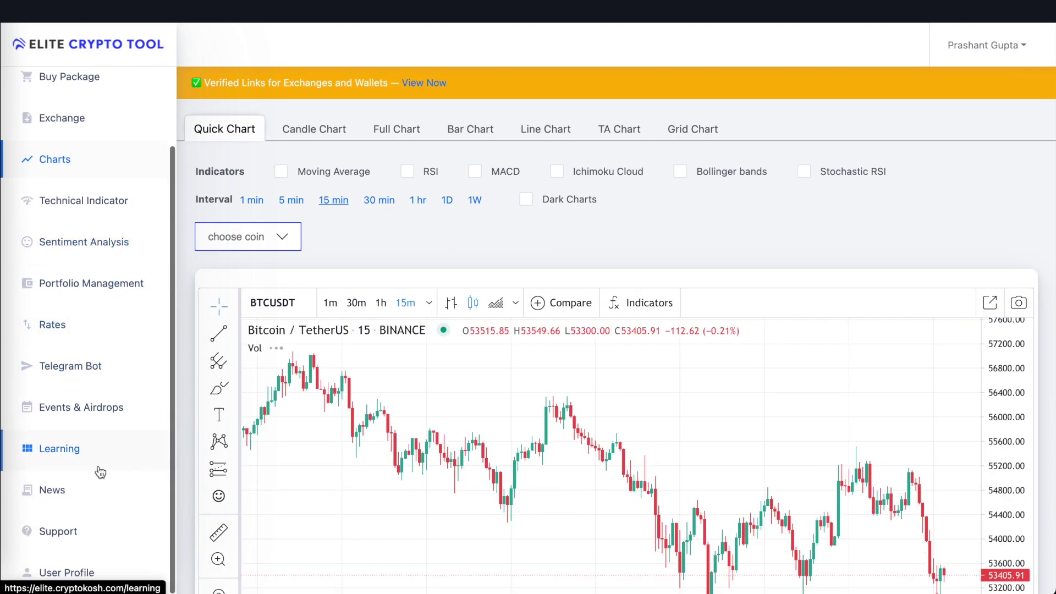
pyautogui.click(97, 466)
pyautogui.click(388, 129)
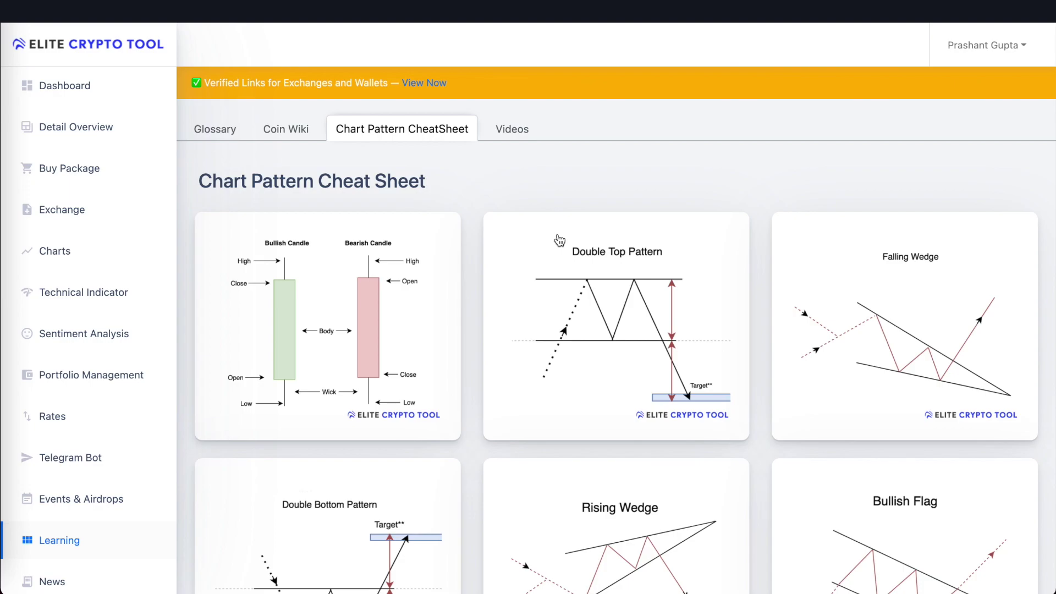
pyautogui.scroll(-5, 559, 240)
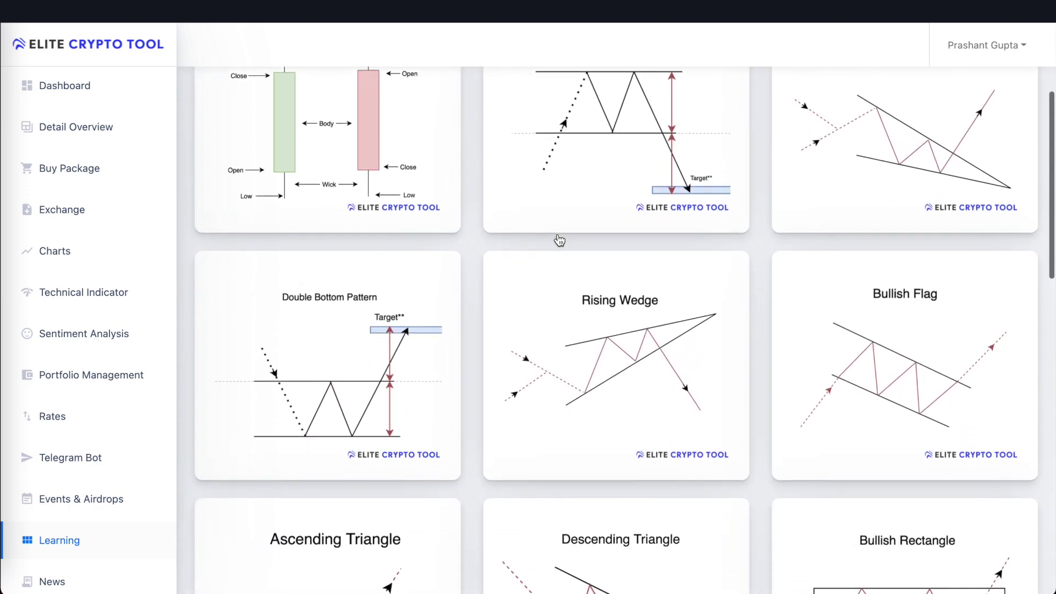
pyautogui.scroll(-4, 718, 347)
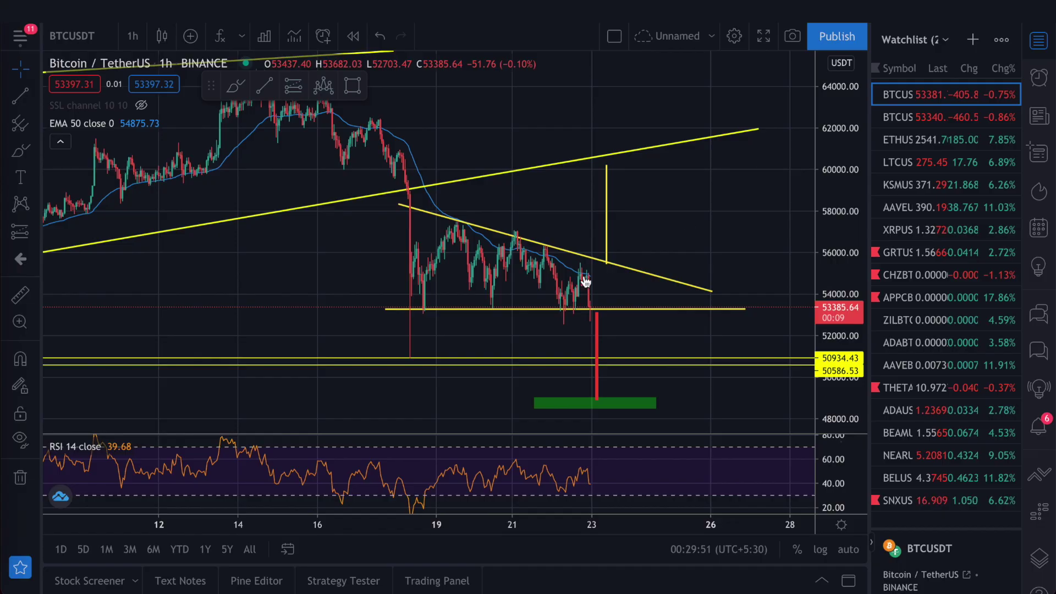
# Step: Remove all drawings from the chart and hide the EMA 50 line
pyautogui.rightClick(682, 196)
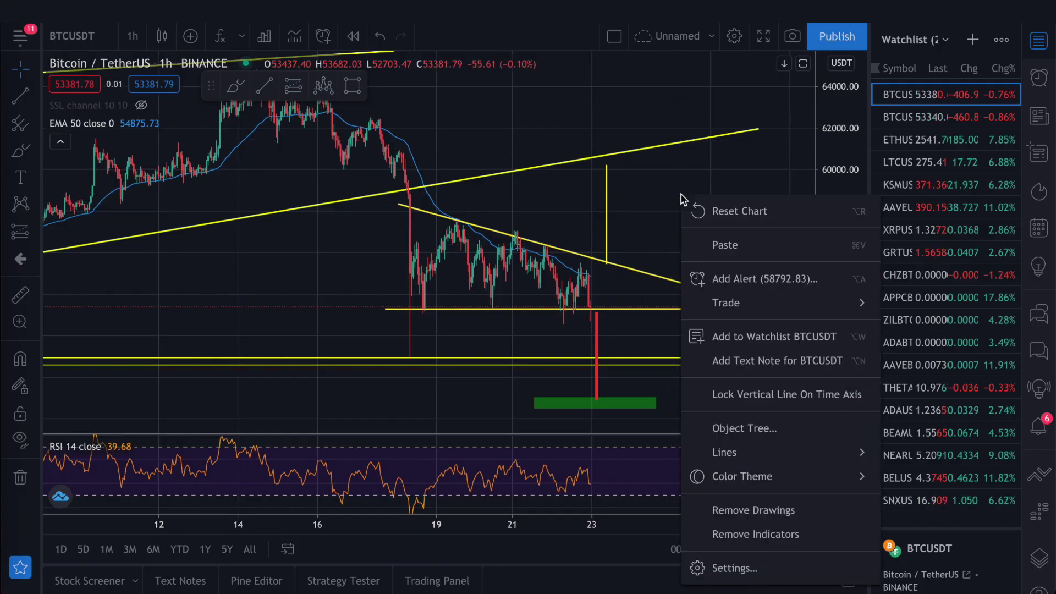
pyautogui.click(741, 510)
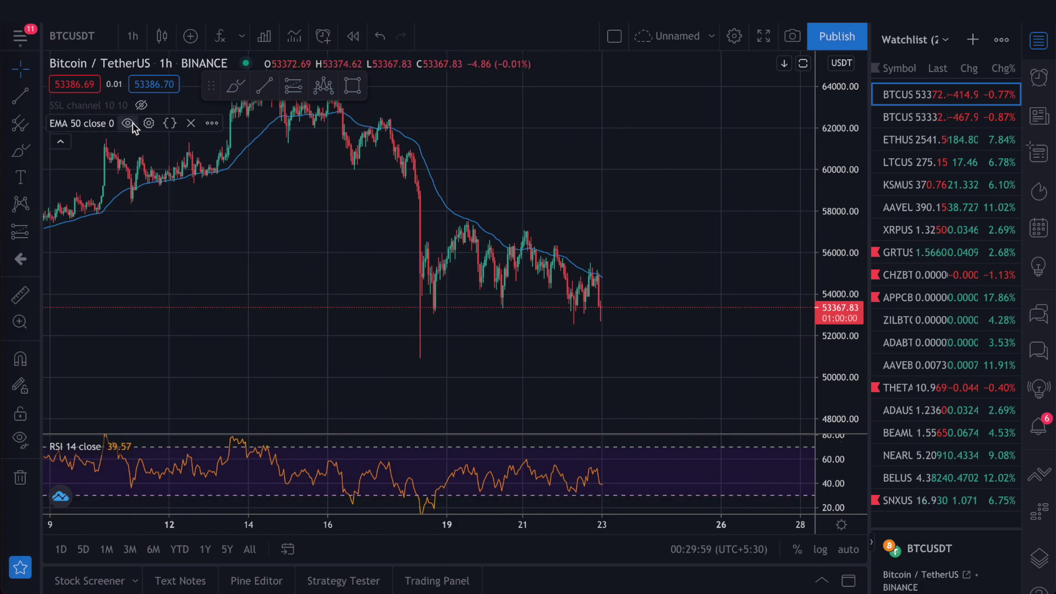
pyautogui.click(128, 123)
# Step: Shrink the RSI pane to a thin strip and rescale the price chart
pyautogui.moveTo(580, 215); pyautogui.dragTo(612, 250)
pyautogui.moveTo(679, 434); pyautogui.dragTo(682, 487)
pyautogui.moveTo(702, 348); pyautogui.dragTo(796, 256)
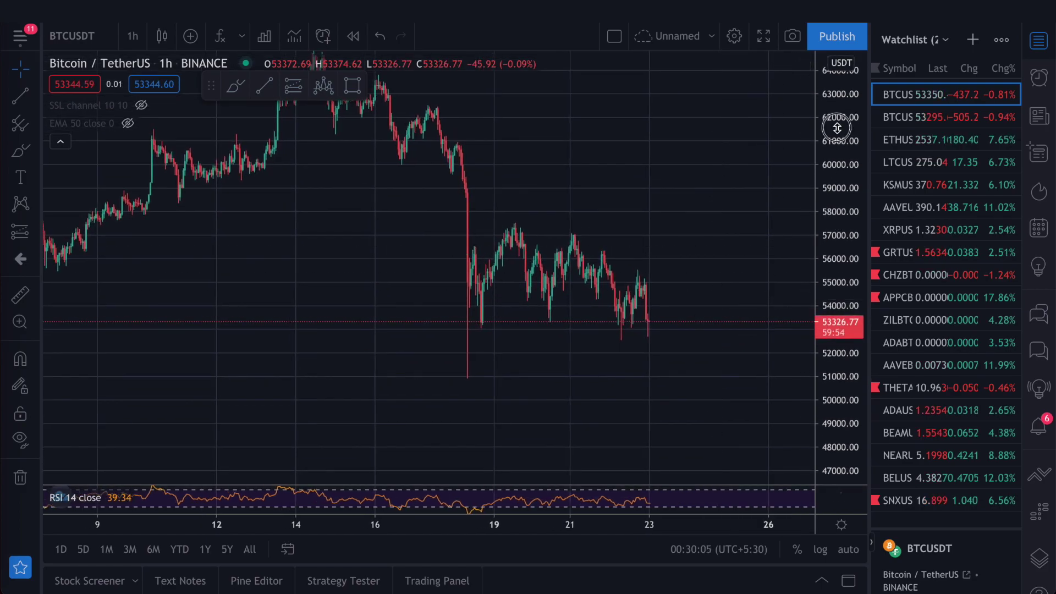
pyautogui.scroll(-3, 403, 283)
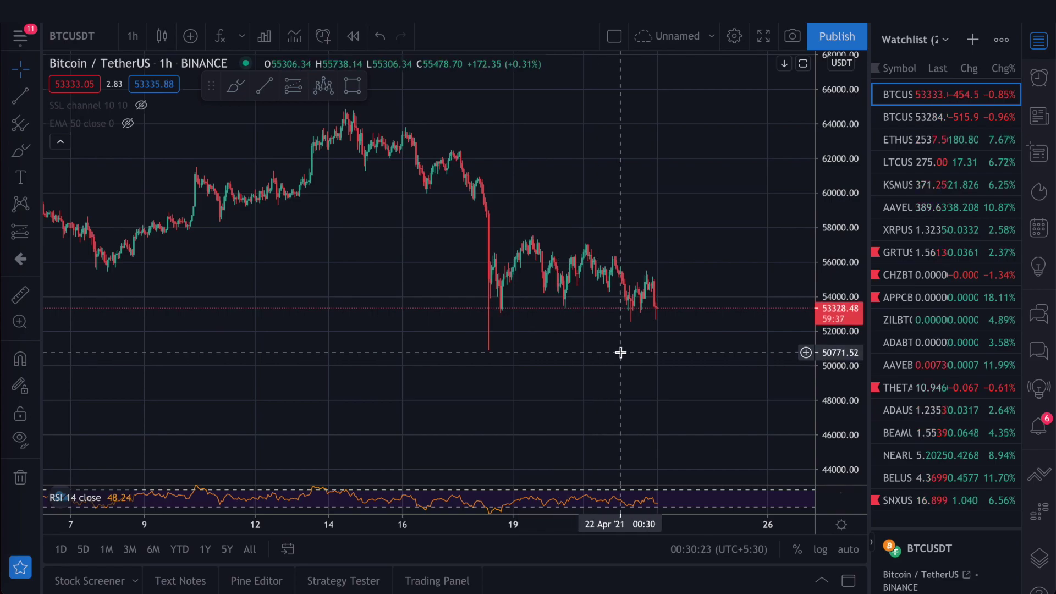
# Step: Switch the BTCUSDT chart from 1-hour to 4-hour candles
pyautogui.write('1')
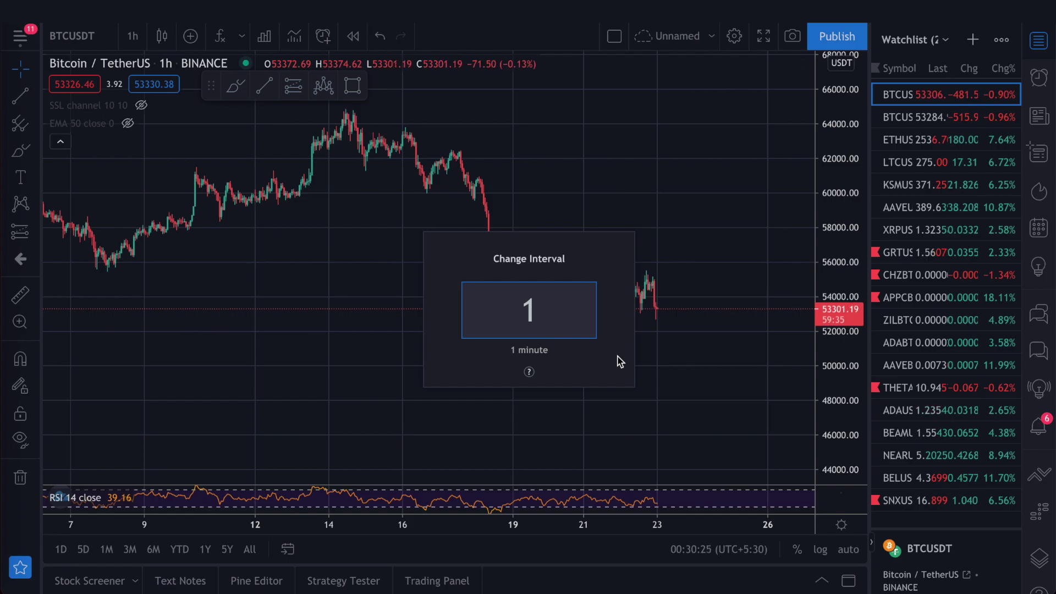
pyautogui.write('h')
pyautogui.press('Return')
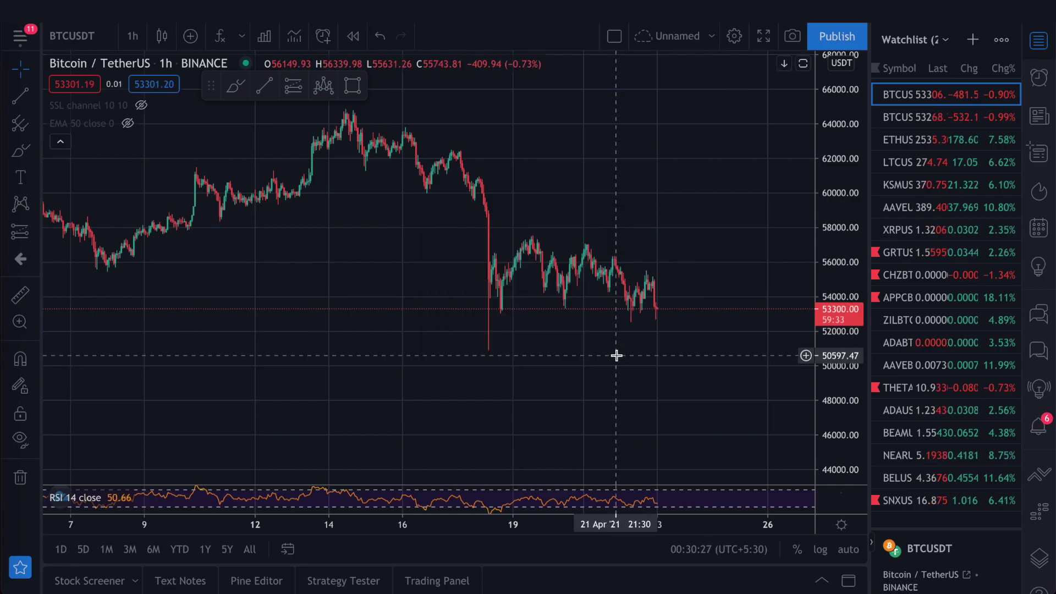
pyautogui.write('4H')
pyautogui.press('Return')
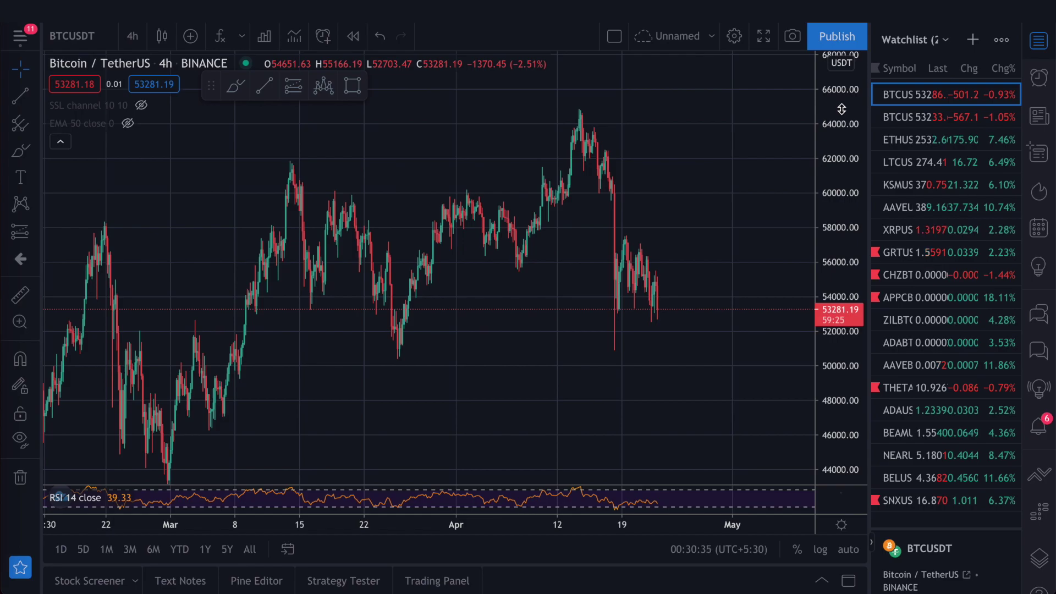
# Step: Load CHZBTC from the watchlist and view it on 15-minute candles
pyautogui.click(878, 275)
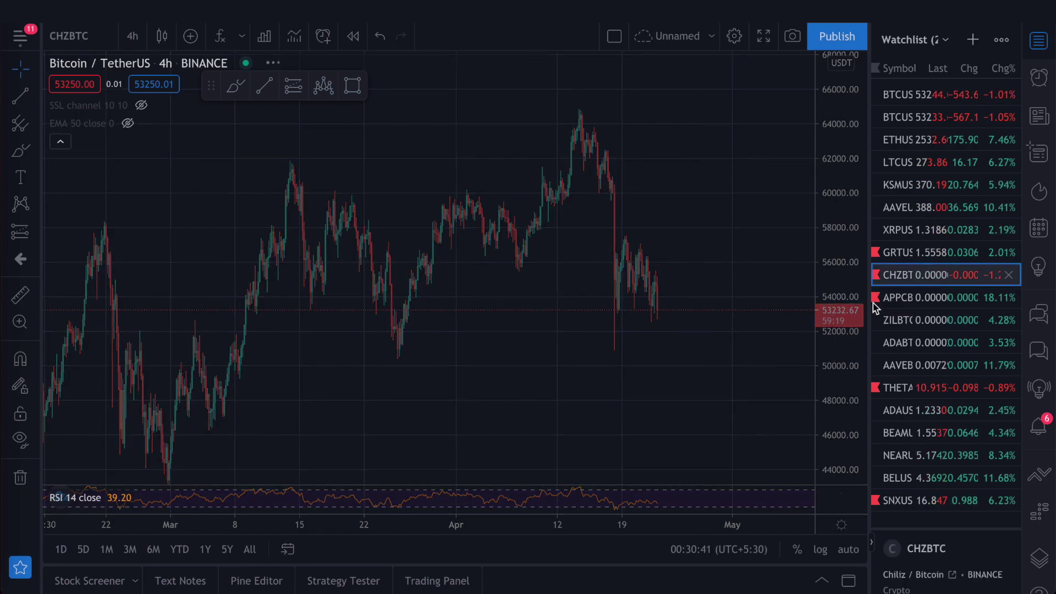
pyautogui.scroll(1, 713, 325)
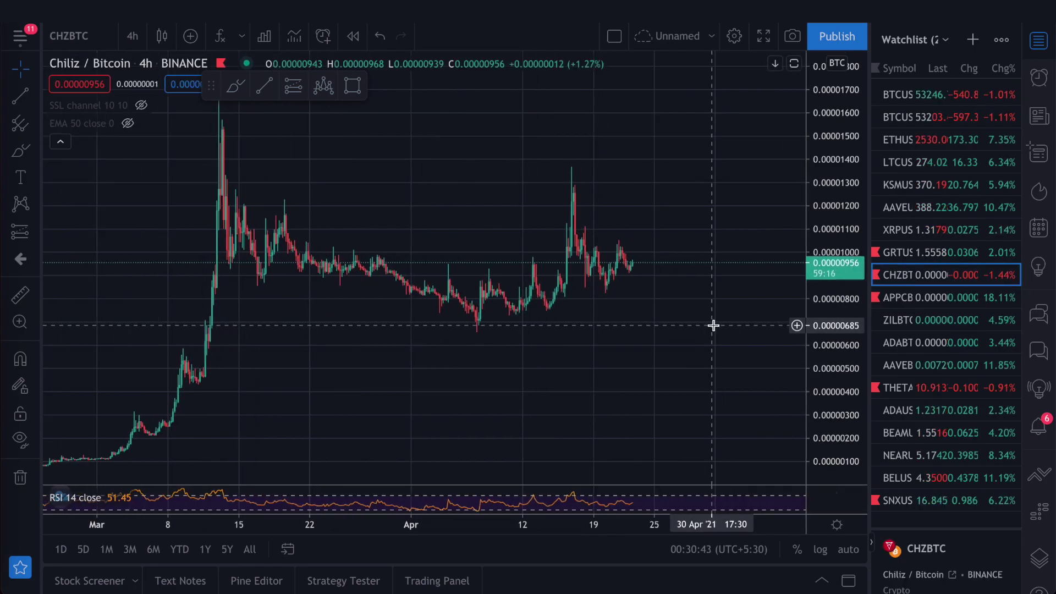
pyautogui.write('15')
pyautogui.press('Return')
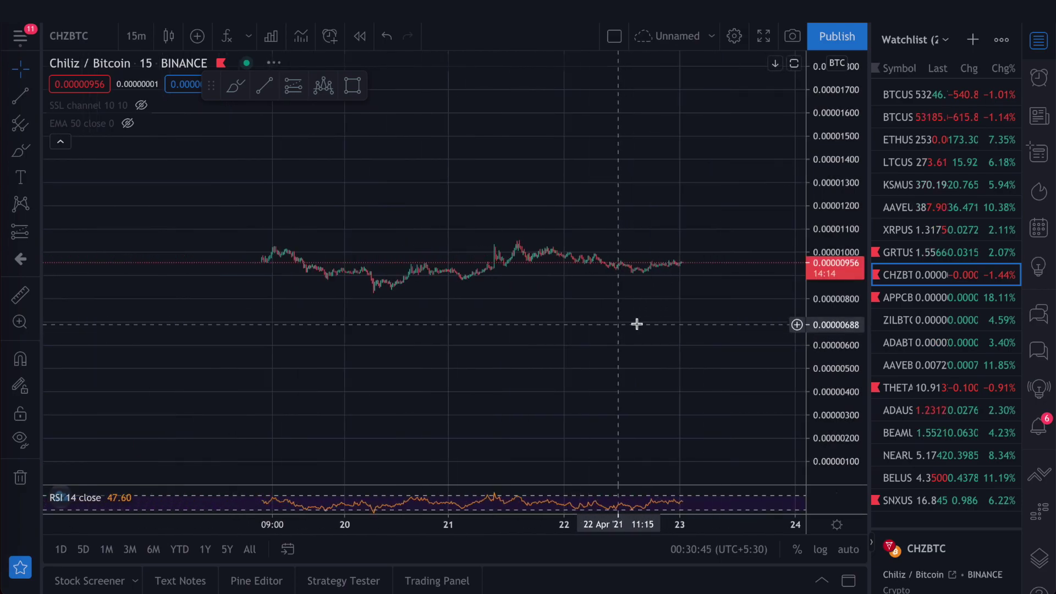
pyautogui.scroll(-2, 637, 324)
# Step: Set a 30-minute interval and return to BTCUSDT from the watchlist
pyautogui.write('3')
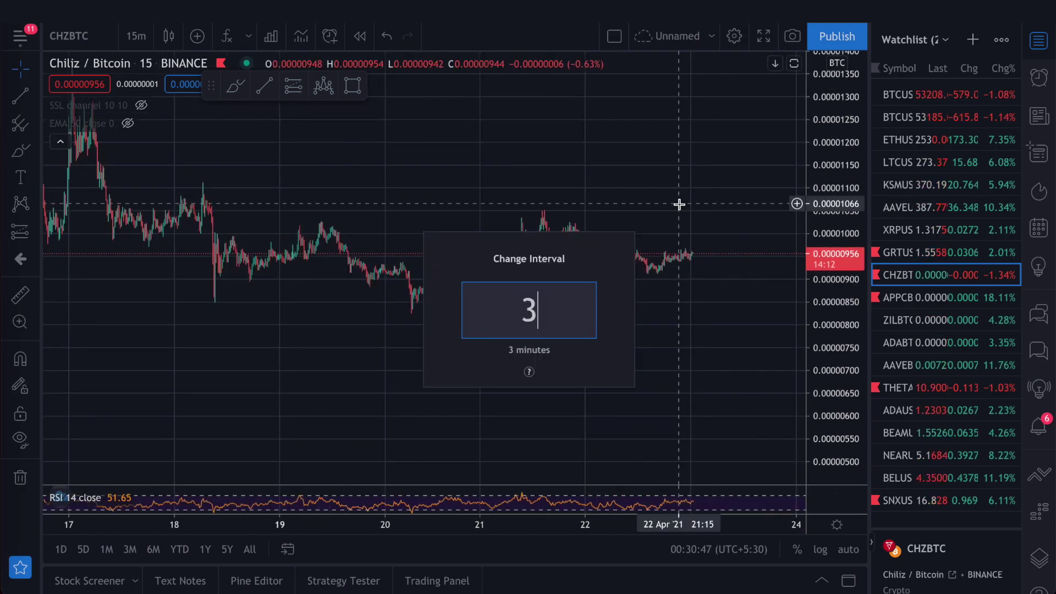
pyautogui.write('0')
pyautogui.press('Return')
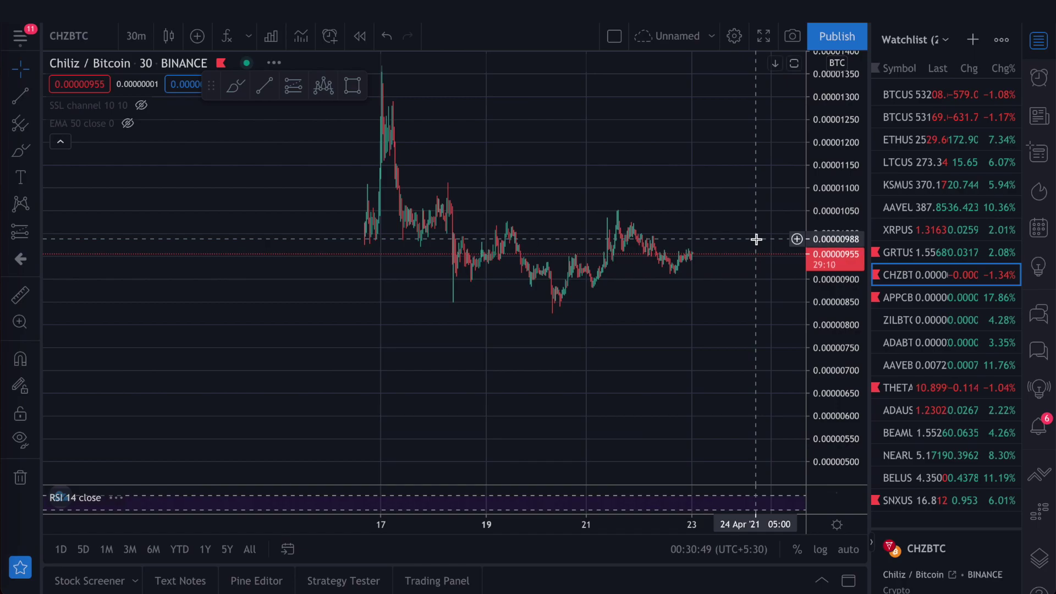
pyautogui.moveTo(688, 255); pyautogui.dragTo(635, 372)
pyautogui.click(914, 99)
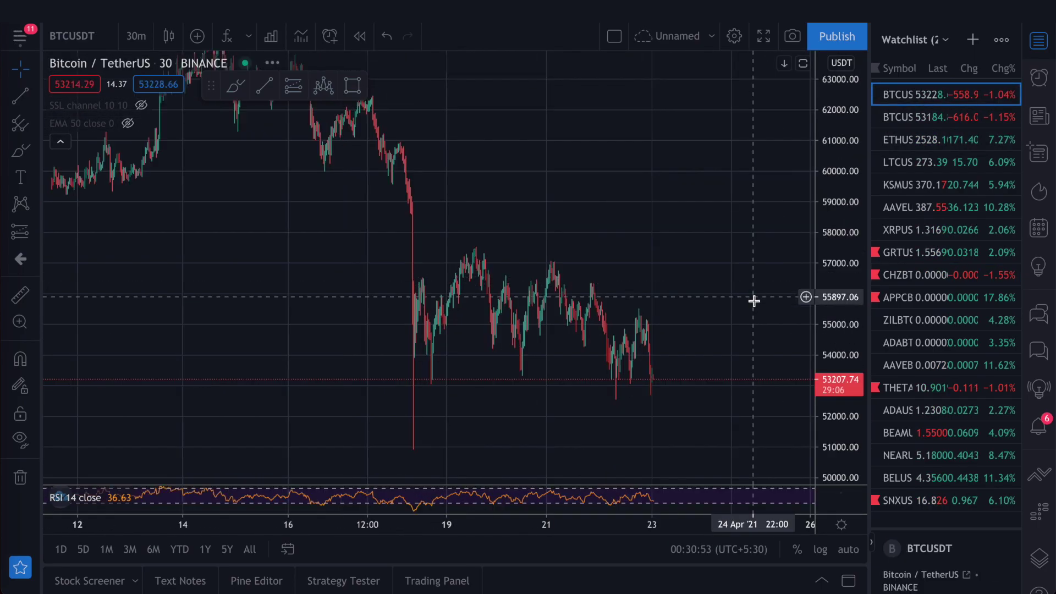
pyautogui.moveTo(636, 242); pyautogui.dragTo(671, 212)
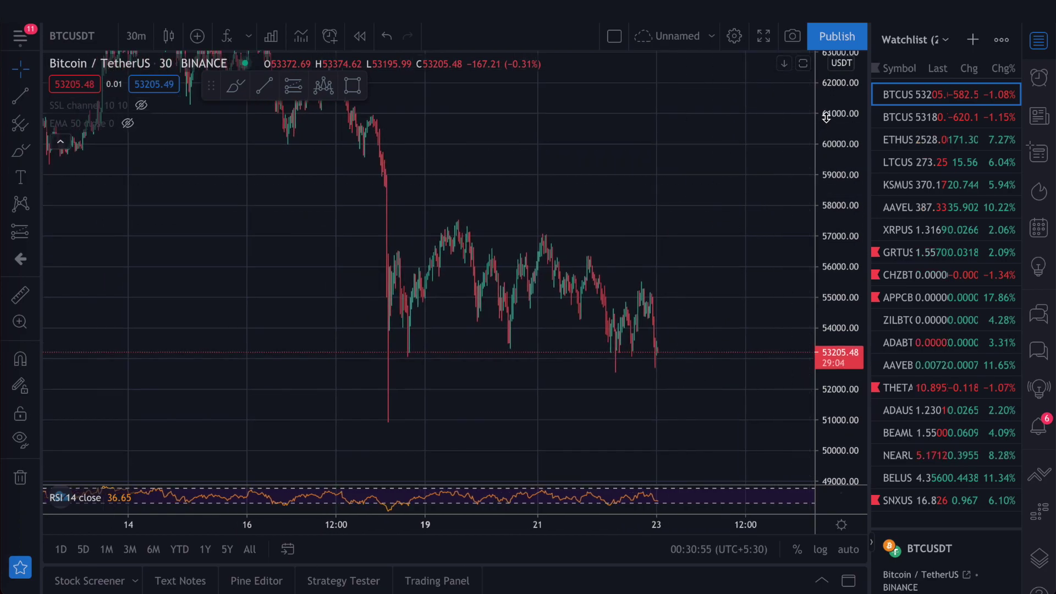
pyautogui.moveTo(829, 113); pyautogui.dragTo(680, 198)
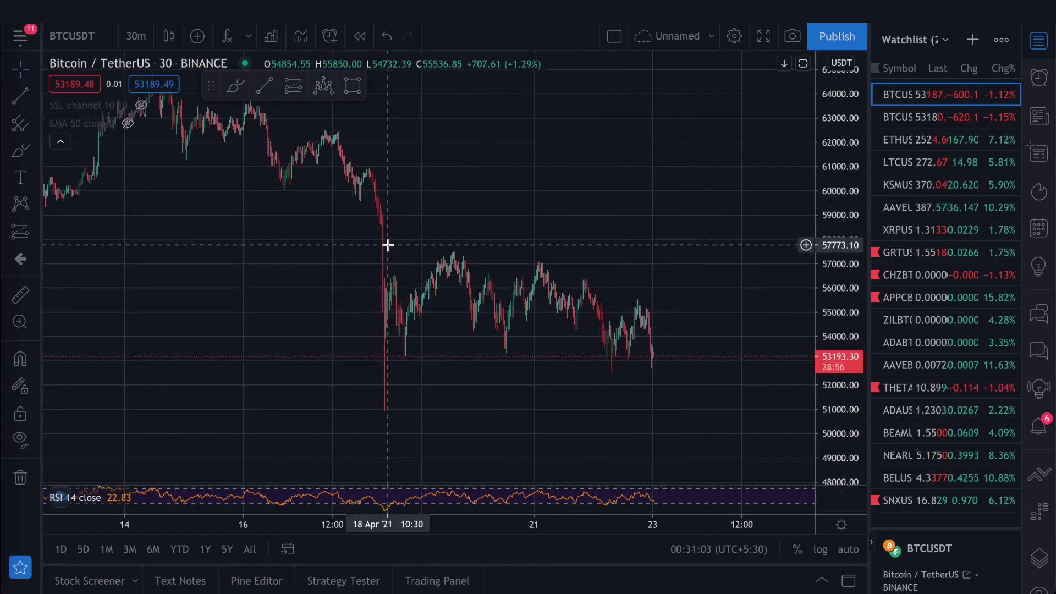
pyautogui.moveTo(651, 258); pyautogui.dragTo(709, 242)
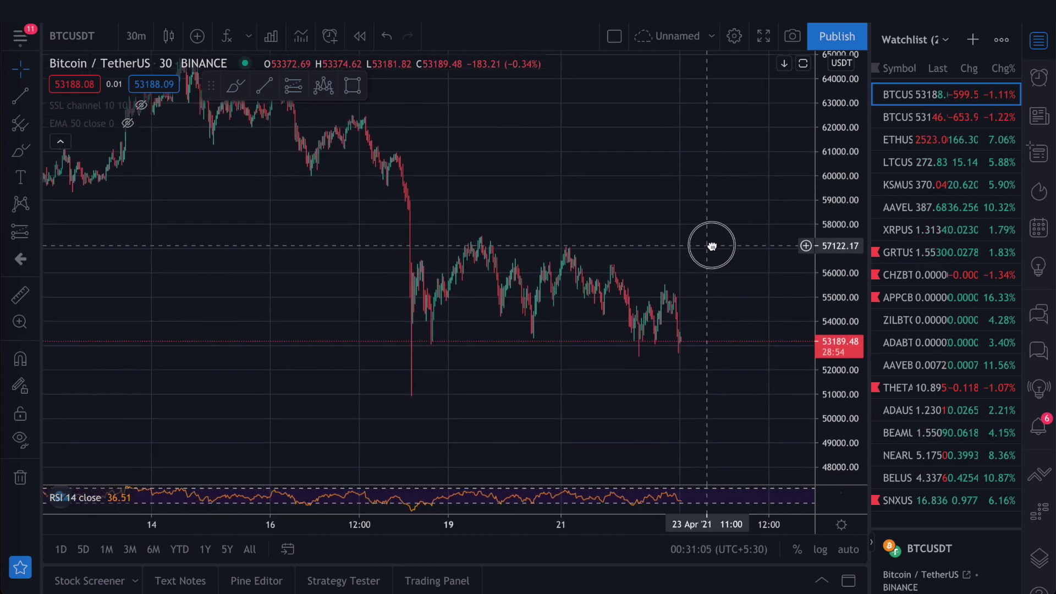
pyautogui.scroll(1, 681, 285)
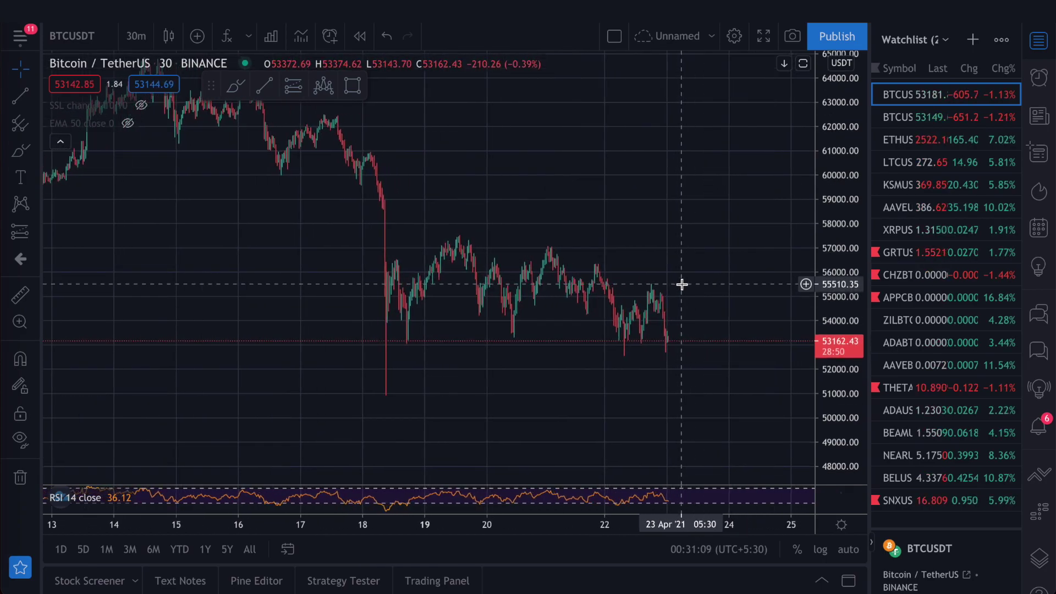
pyautogui.scroll(-1, 705, 290)
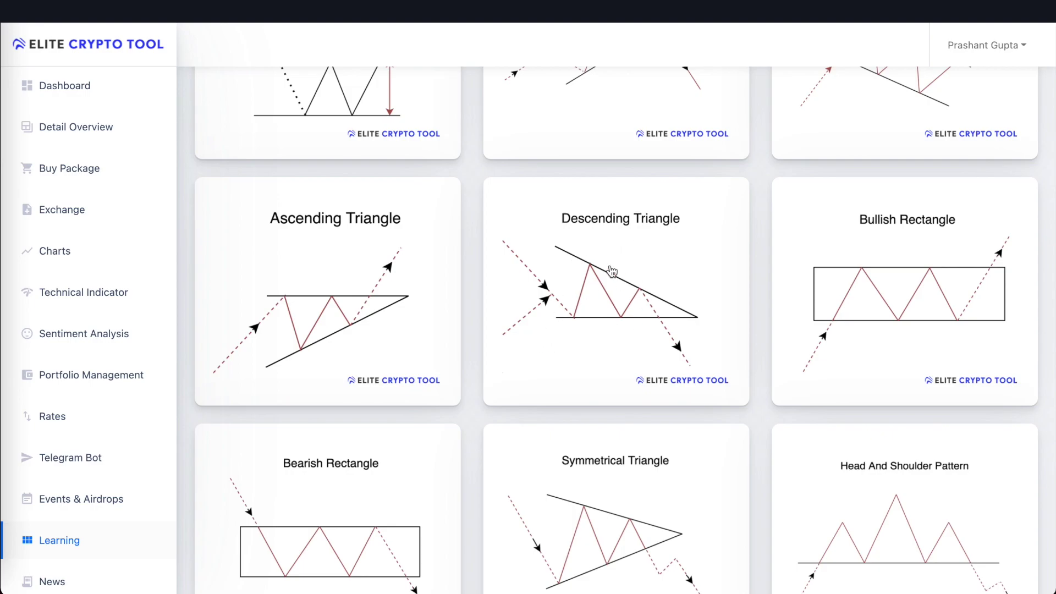
pyautogui.click(594, 338)
pyautogui.scroll(-5, 499, 275)
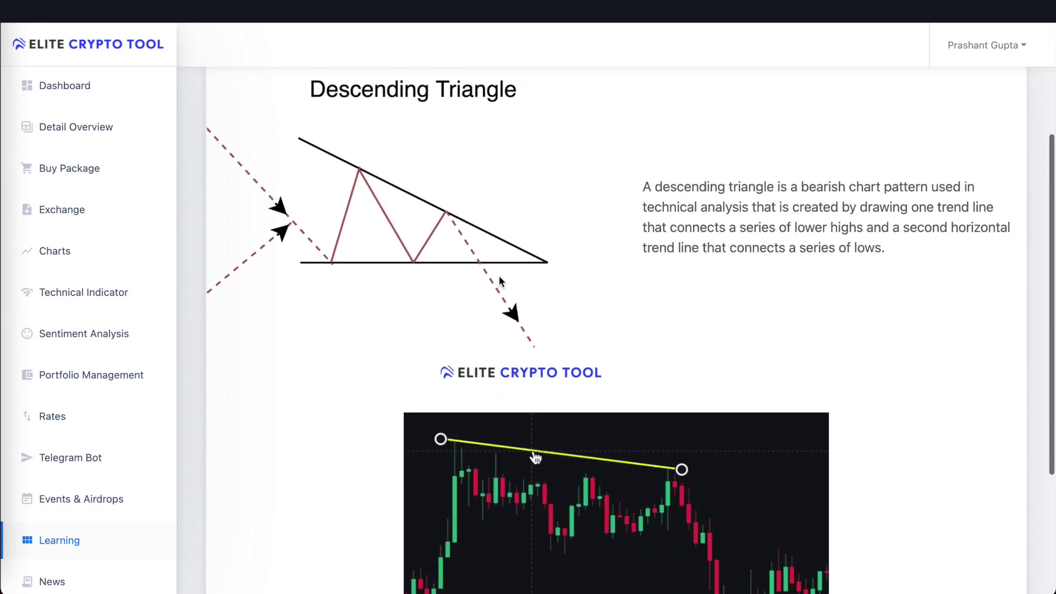
pyautogui.scroll(1, 467, 275)
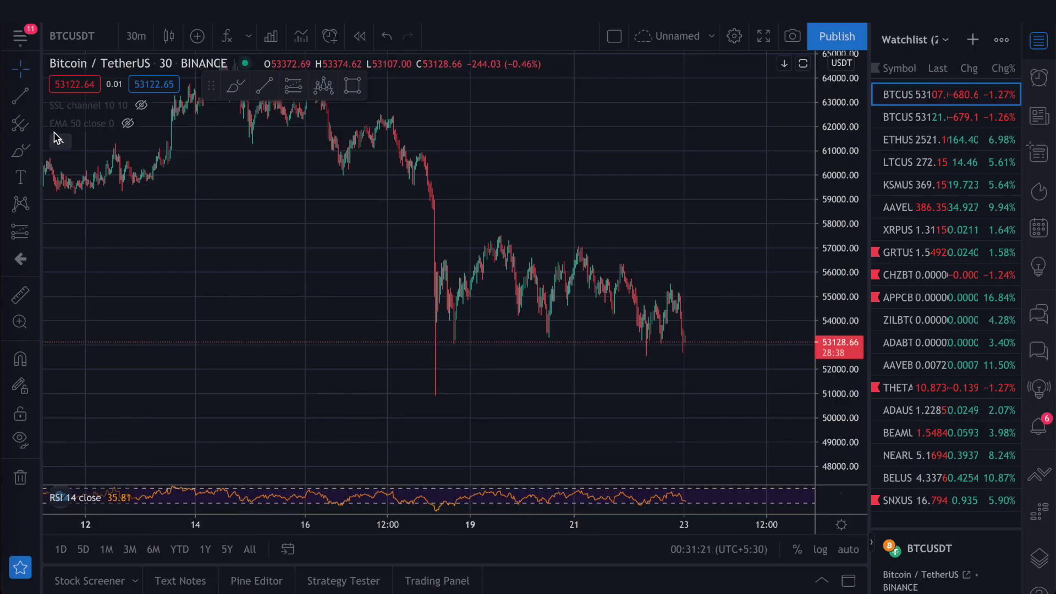
# Step: Draw a yellow resistance trend line from the 18 Apr high near 58486, extending its right end
pyautogui.click(20, 97)
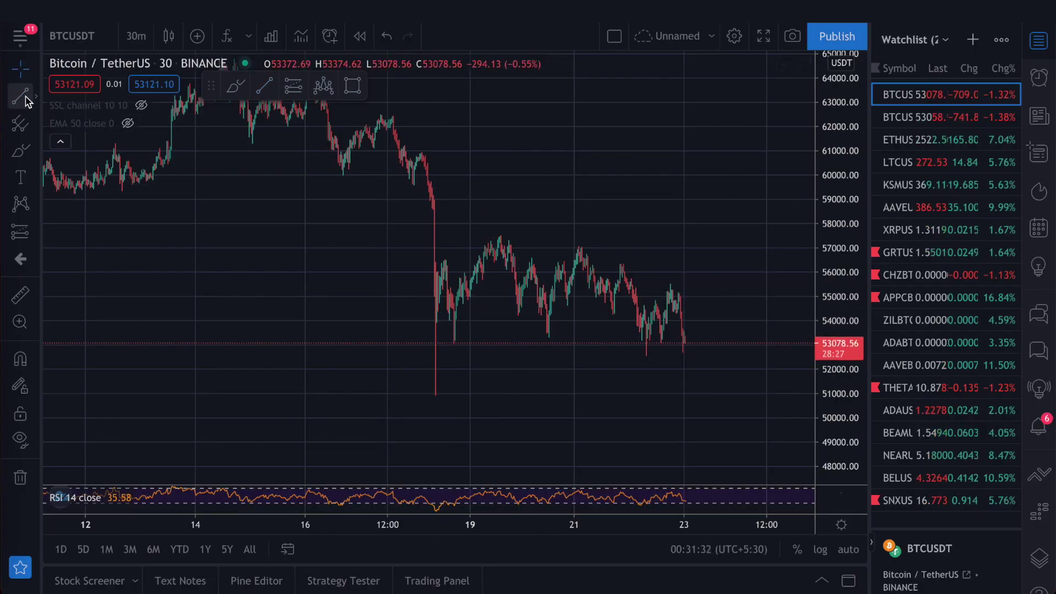
pyautogui.click(429, 212)
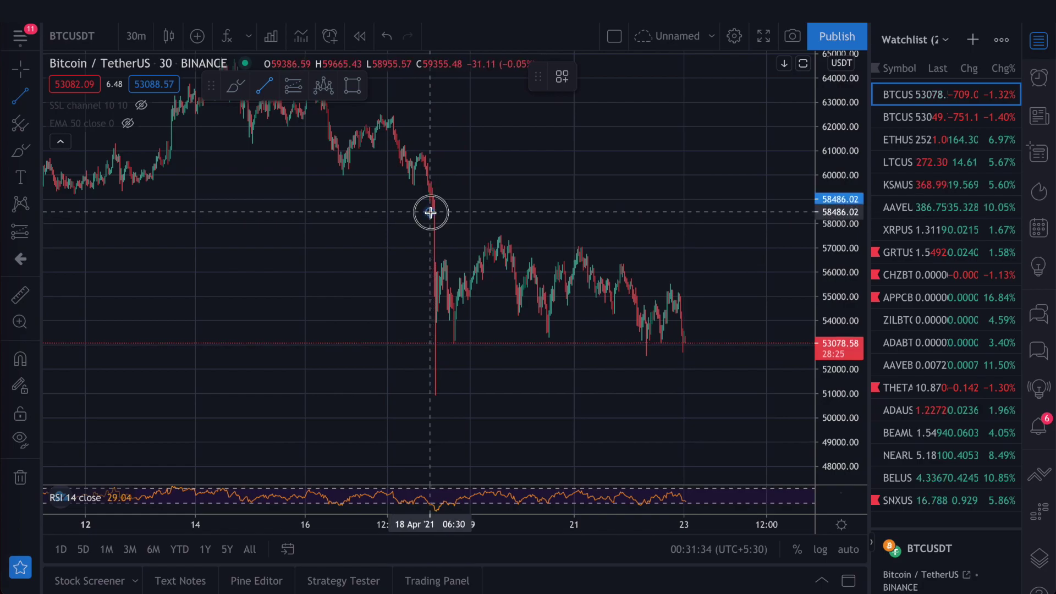
pyautogui.click(772, 325)
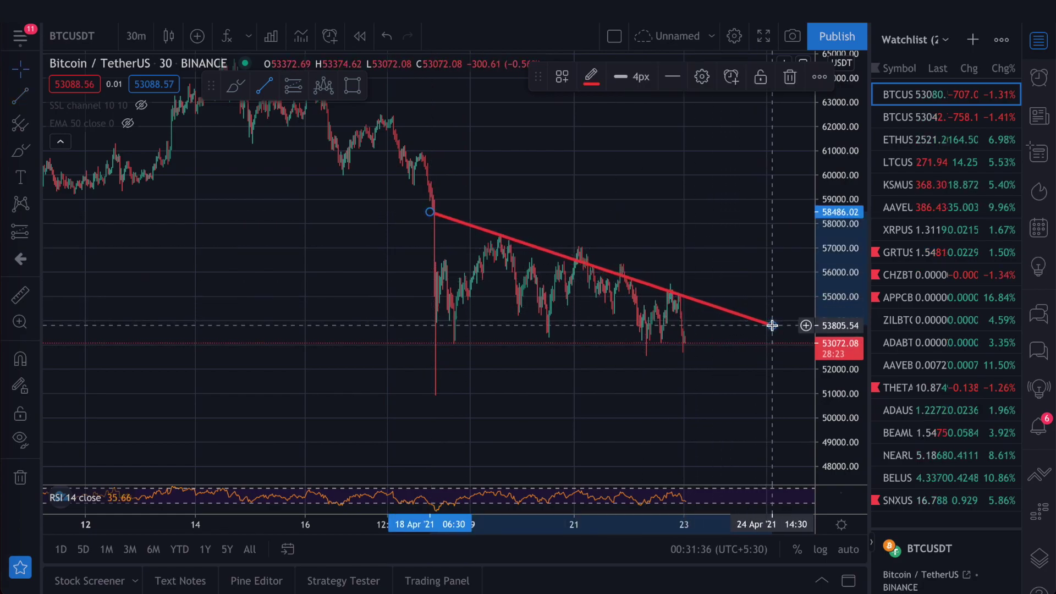
pyautogui.click(593, 80)
pyautogui.click(626, 127)
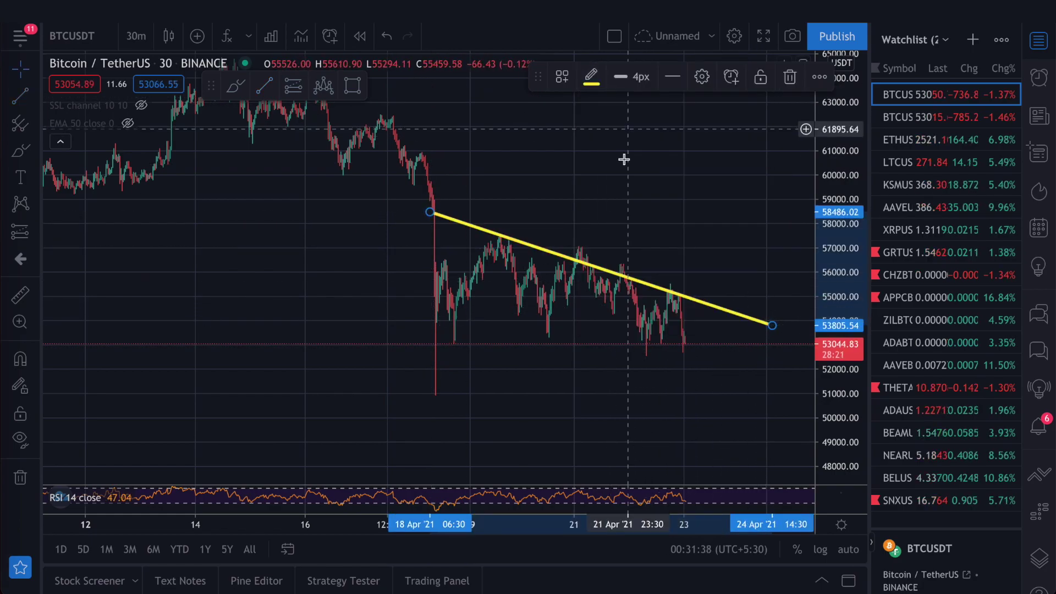
pyautogui.scroll(2, 634, 382)
pyautogui.click(482, 294)
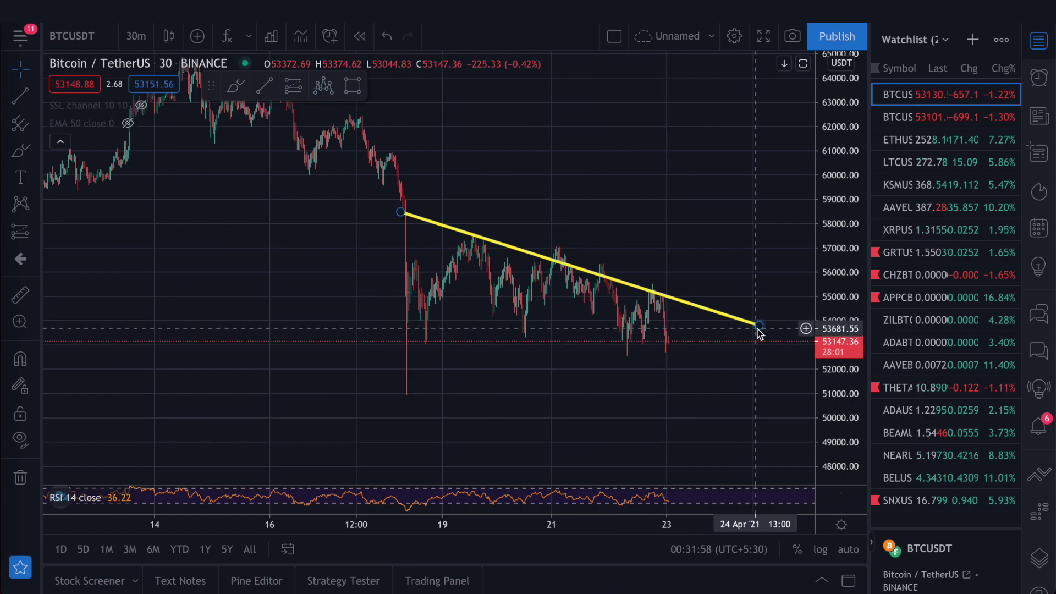
pyautogui.moveTo(759, 325); pyautogui.dragTo(793, 331)
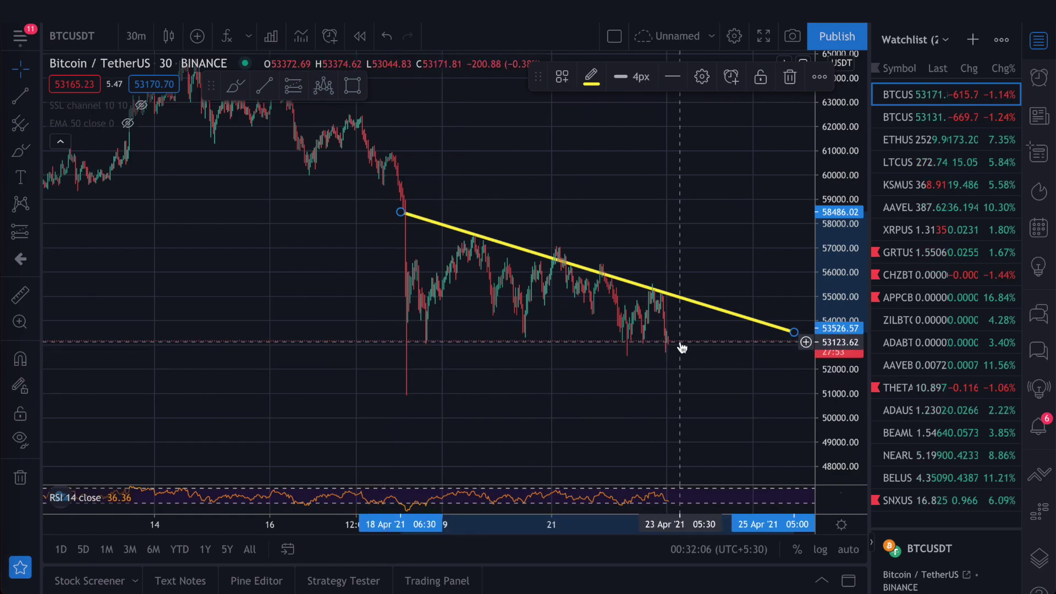
# Step: Draw a flat support trend line near 53,000 past the latest candles
pyautogui.click(20, 96)
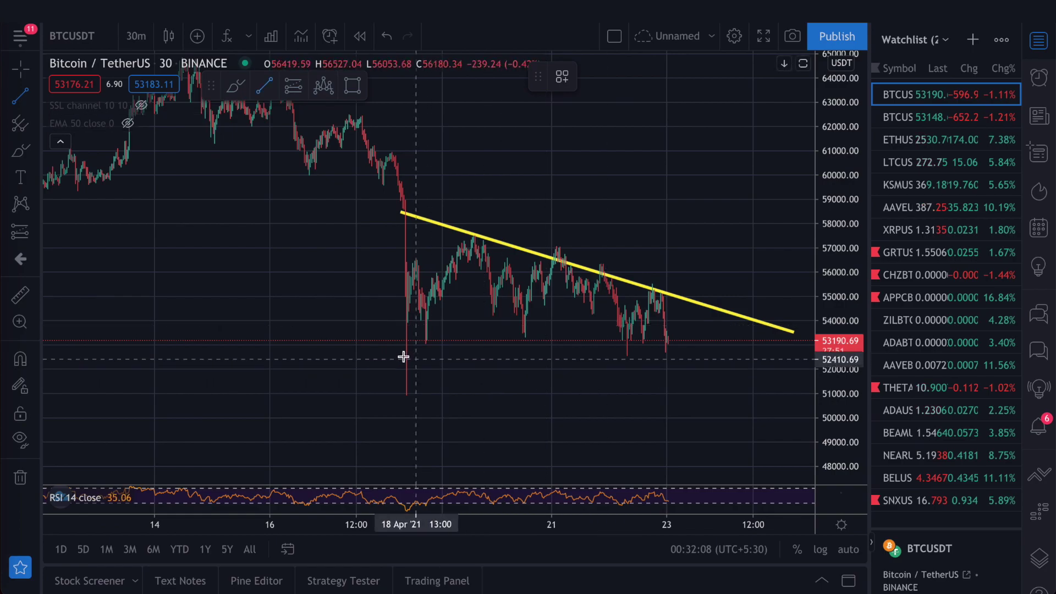
pyautogui.click(381, 342)
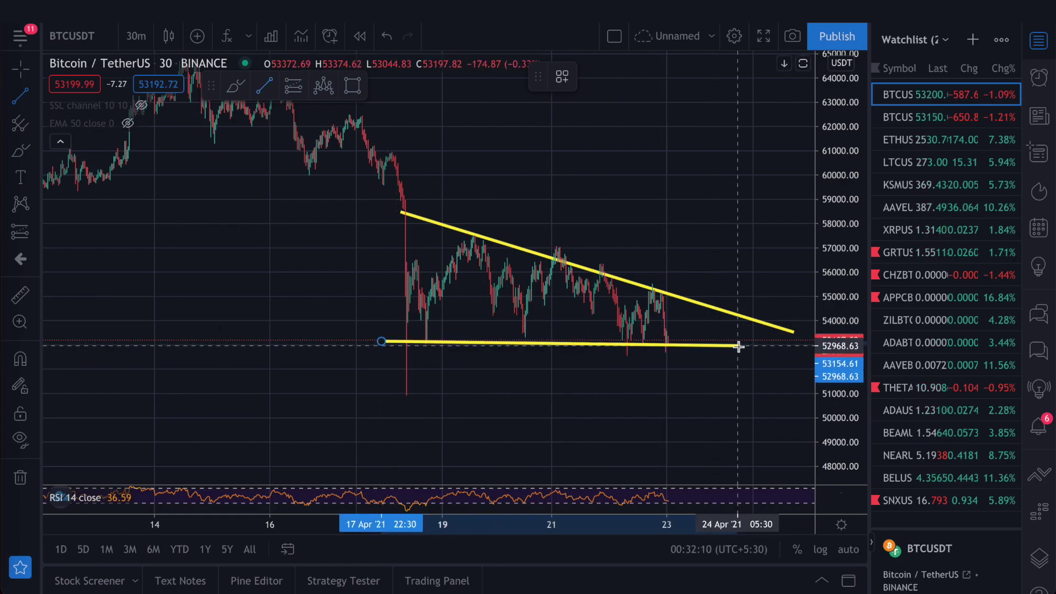
pyautogui.click(761, 342)
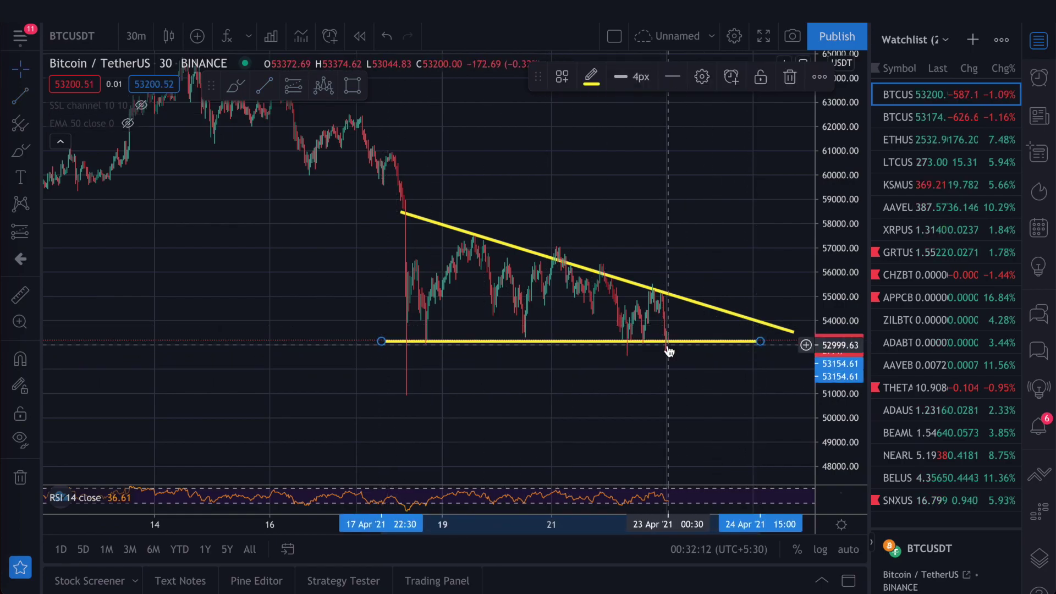
pyautogui.click(523, 333)
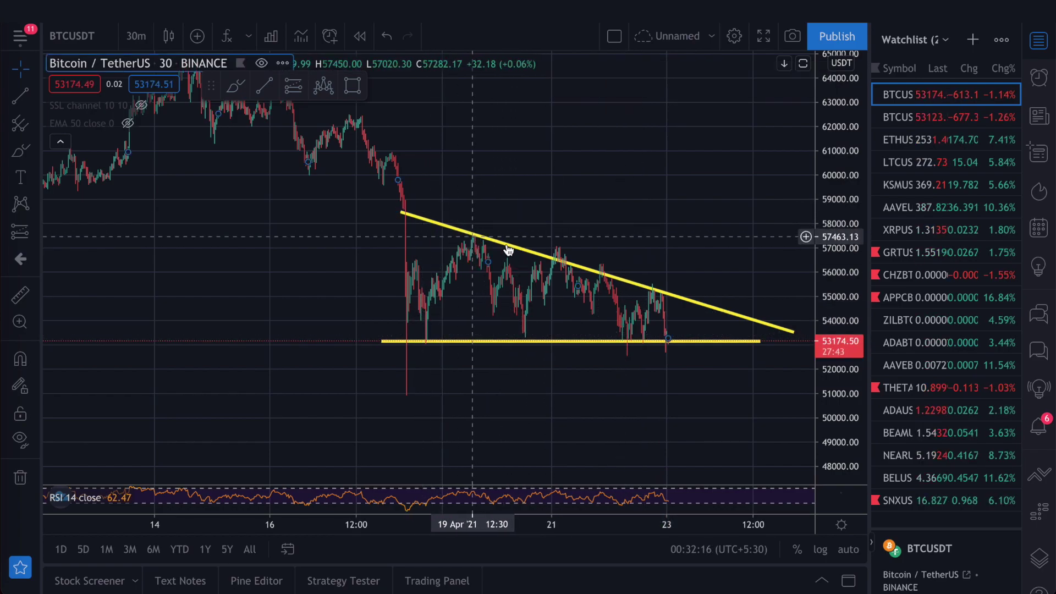
pyautogui.click(576, 269)
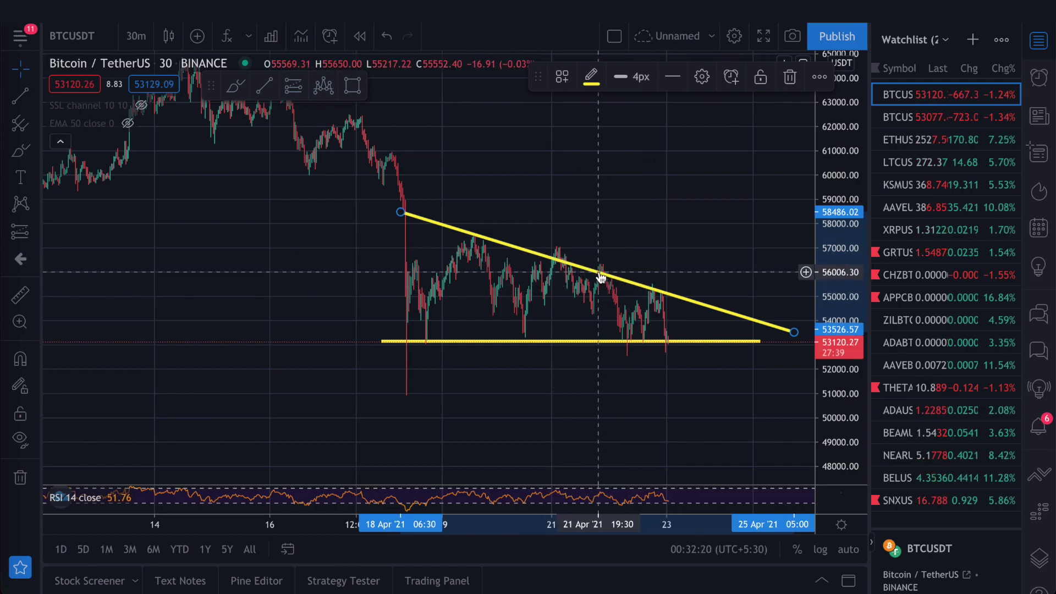
# Step: Shift the support line slightly right and move the resistance line's right end up and right
pyautogui.moveTo(750, 347); pyautogui.dragTo(760, 345)
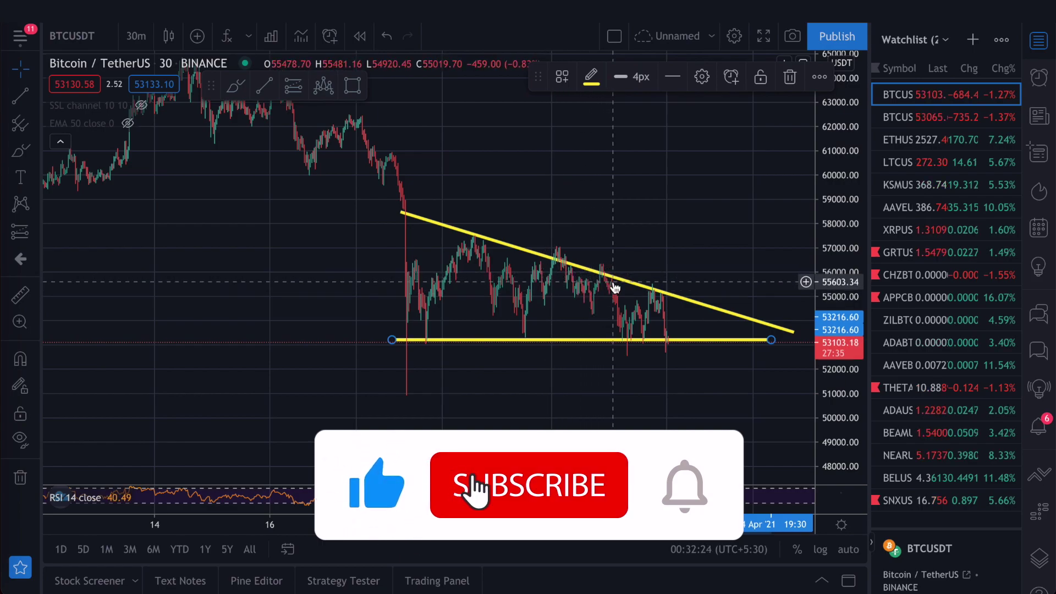
pyautogui.scroll(-1, 709, 320)
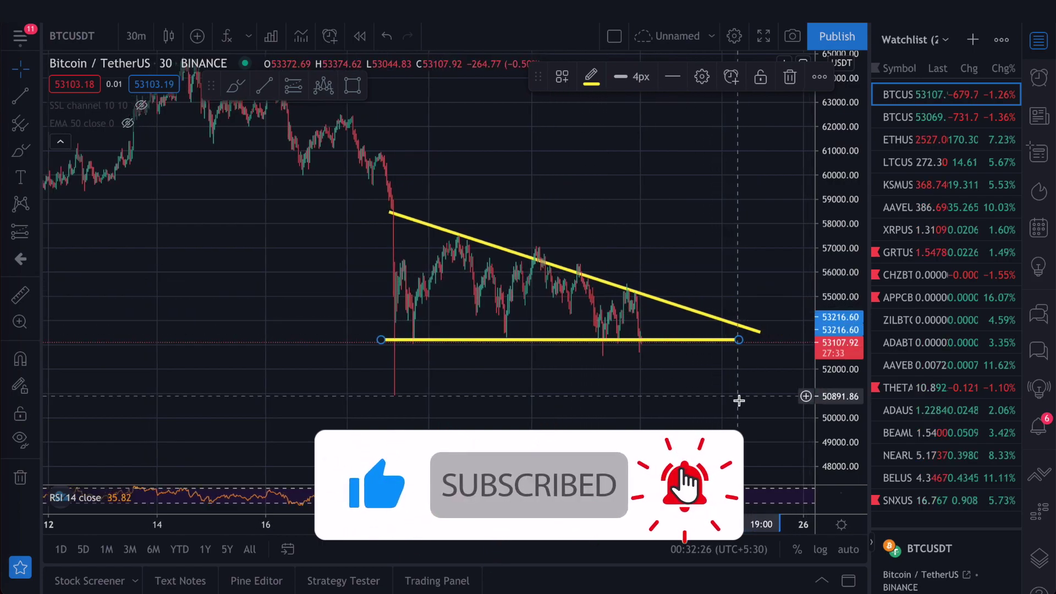
pyautogui.scroll(-1, 708, 321)
pyautogui.moveTo(750, 336); pyautogui.dragTo(776, 328)
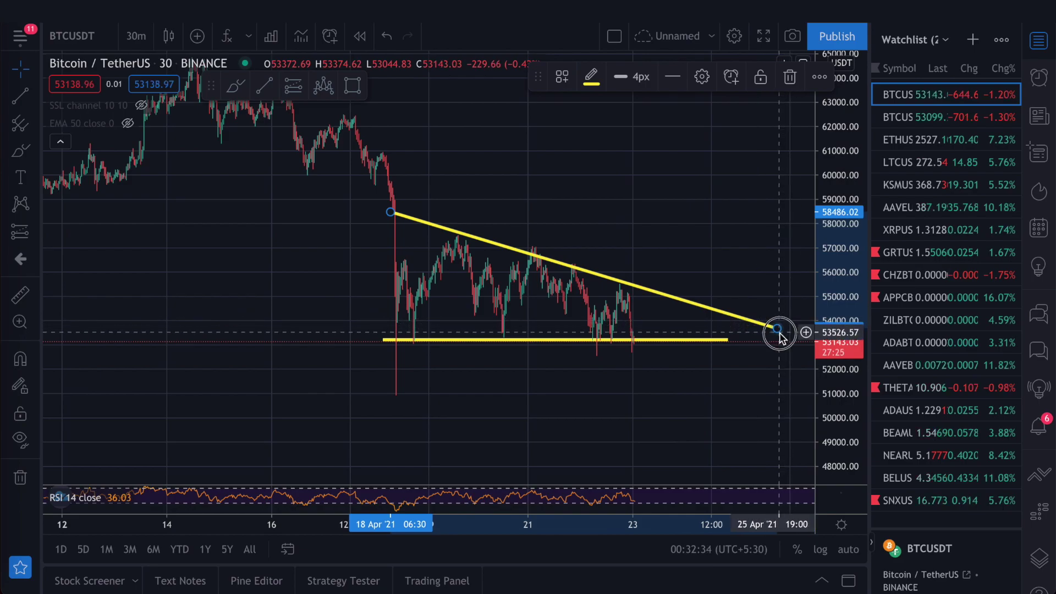
pyautogui.hscroll(-3, 633, 384)
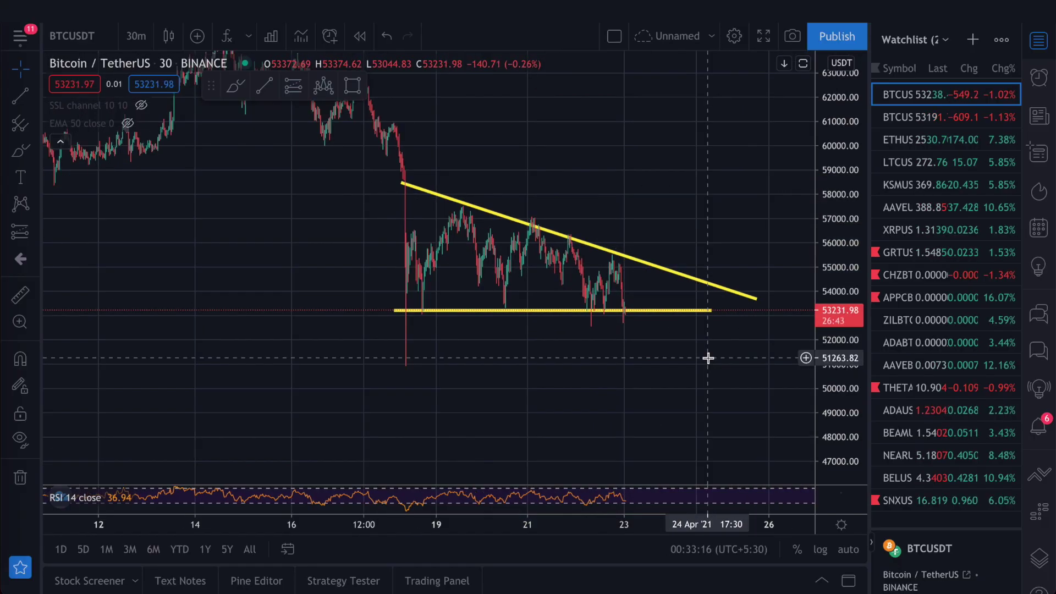
# Step: Draw a vertical line for the triangle's height and move it below the breakout point
pyautogui.scroll(3, 705, 370)
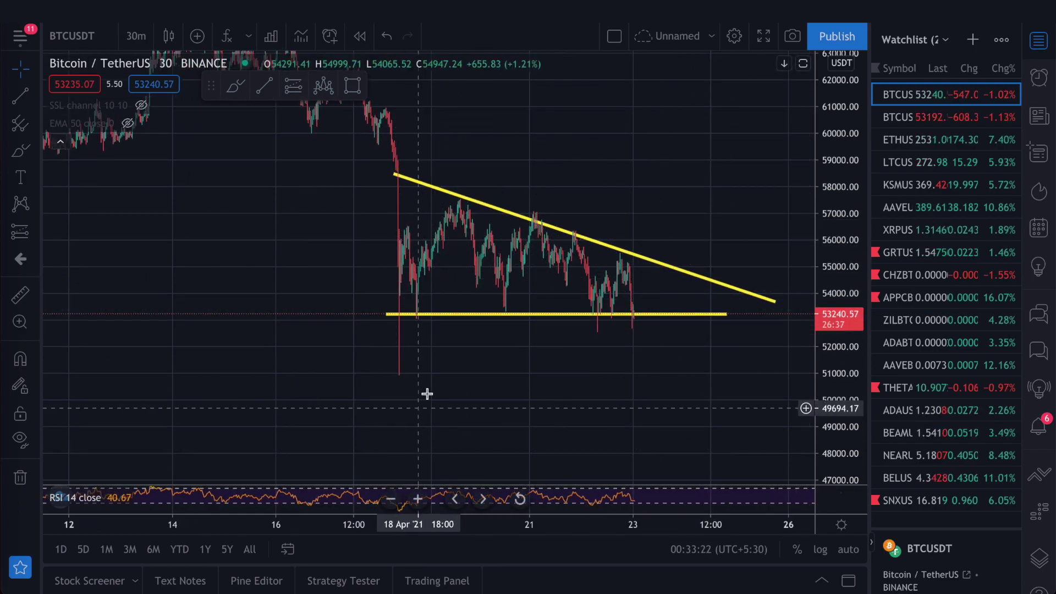
pyautogui.moveTo(532, 386); pyautogui.dragTo(482, 351)
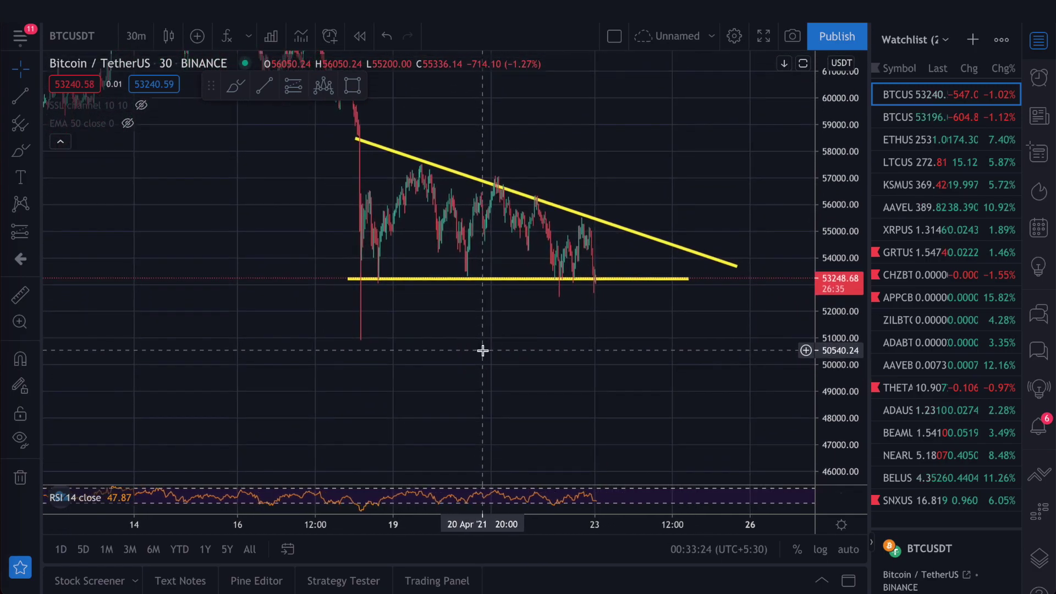
pyautogui.click(20, 97)
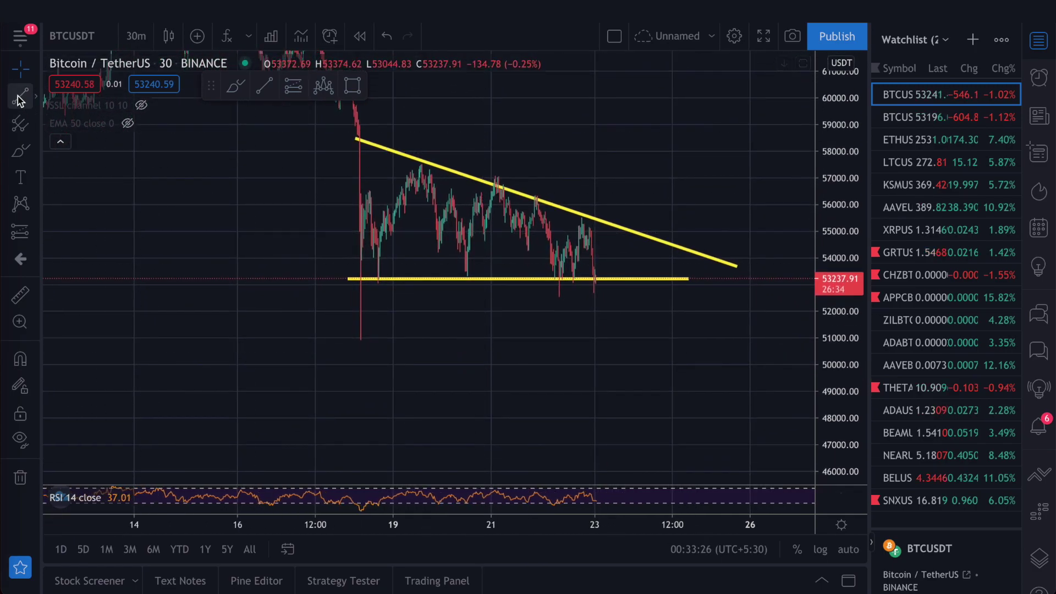
pyautogui.click(377, 146)
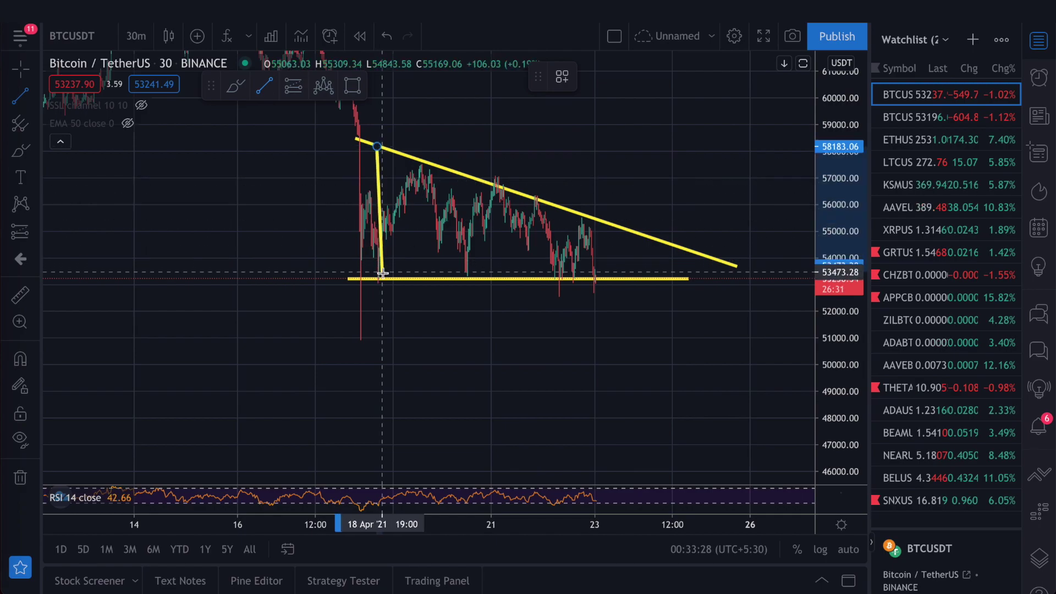
pyautogui.click(376, 278)
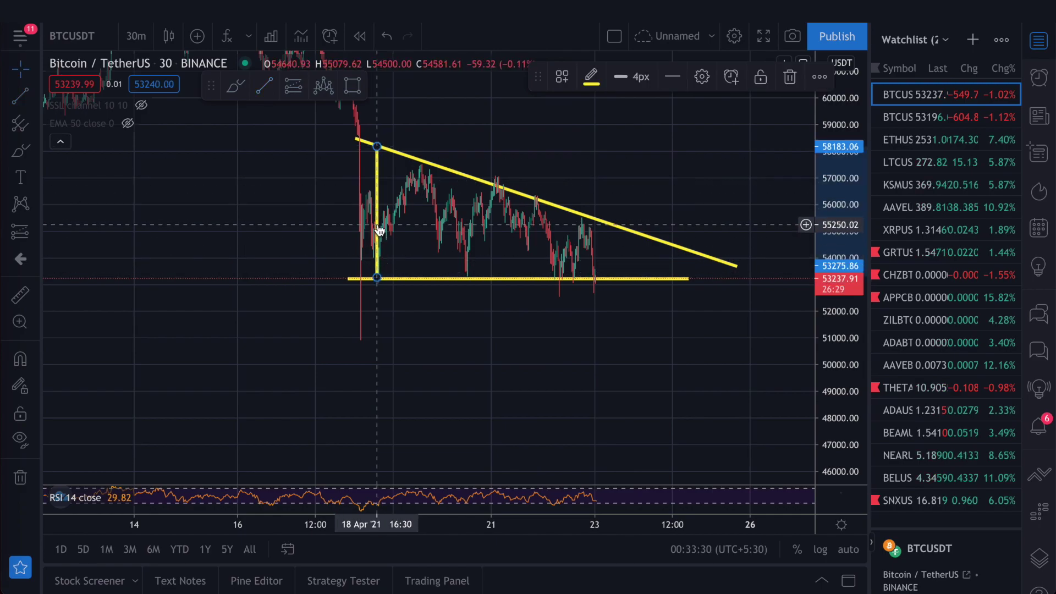
pyautogui.moveTo(379, 230); pyautogui.dragTo(605, 358)
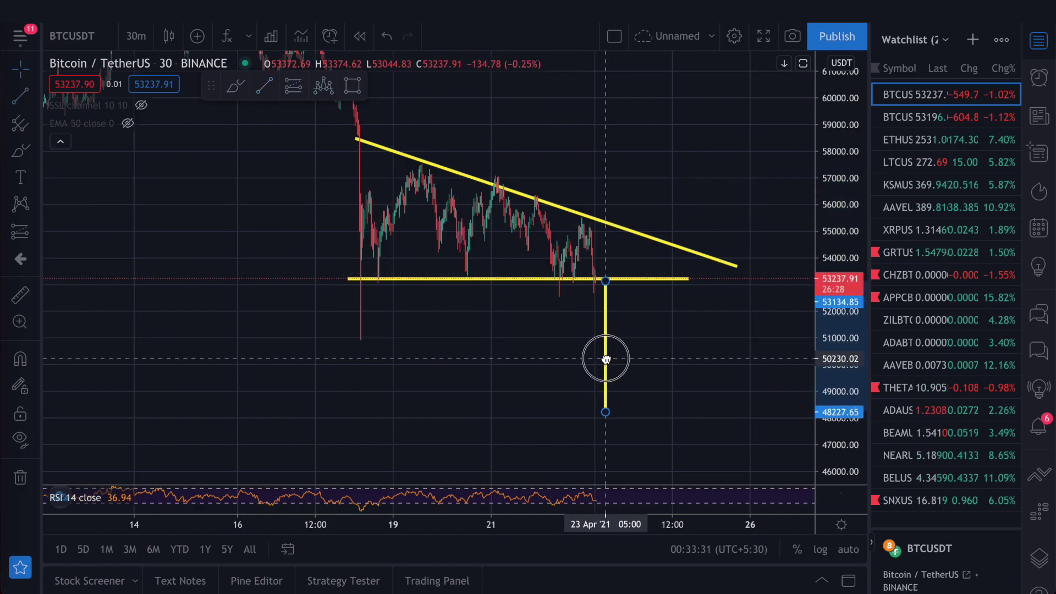
pyautogui.scroll(1, 718, 427)
pyautogui.click(723, 412)
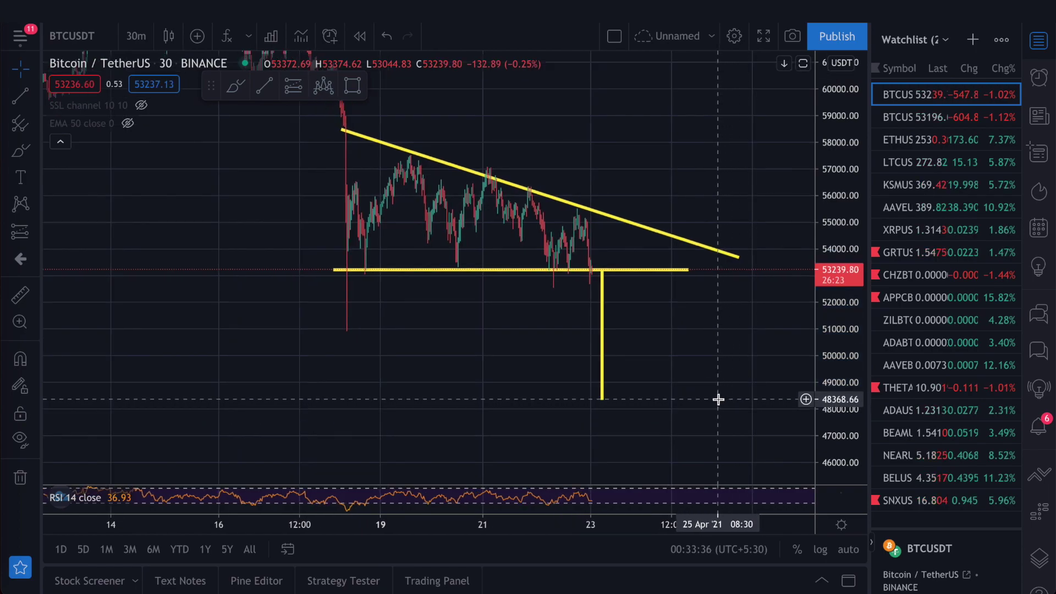
# Step: Draw a green rectangle target zone around 48,000–48,500 at the line's end
pyautogui.scroll(-1, 718, 399)
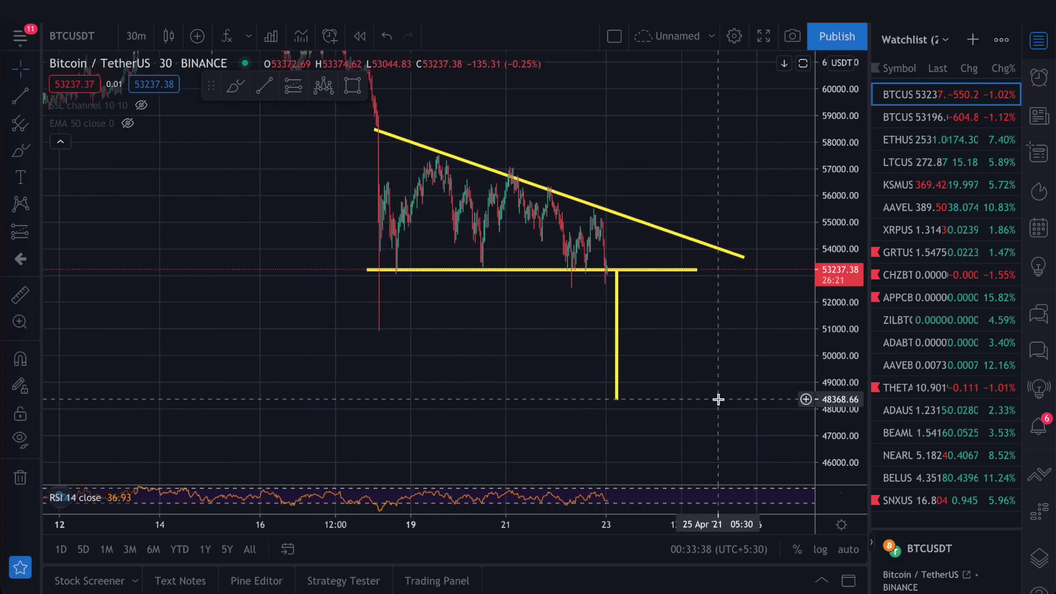
pyautogui.click(36, 151)
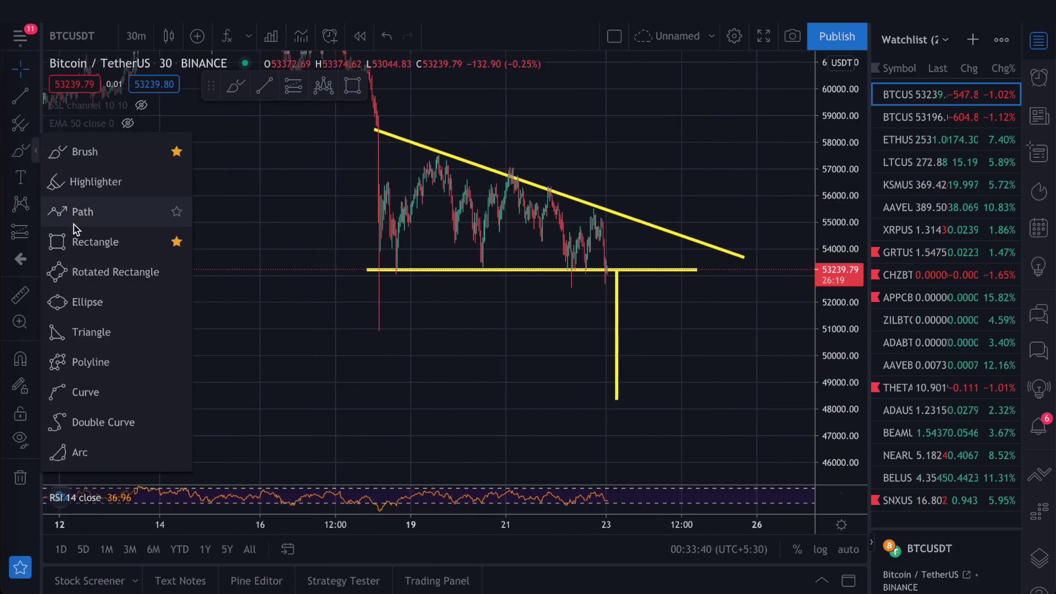
pyautogui.click(95, 242)
pyautogui.click(517, 391)
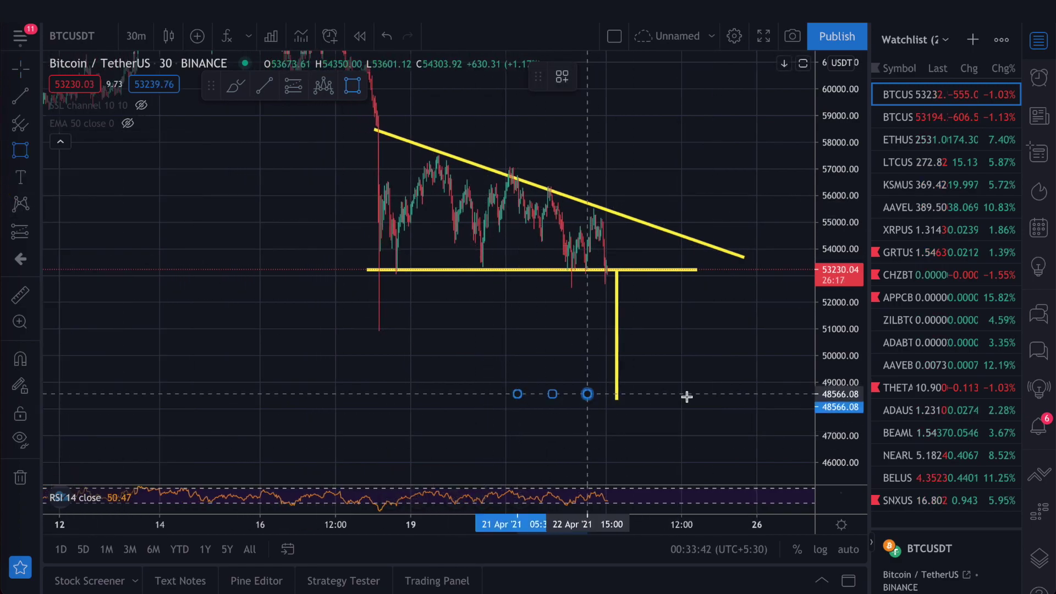
pyautogui.click(711, 409)
pyautogui.scroll(-1, 794, 385)
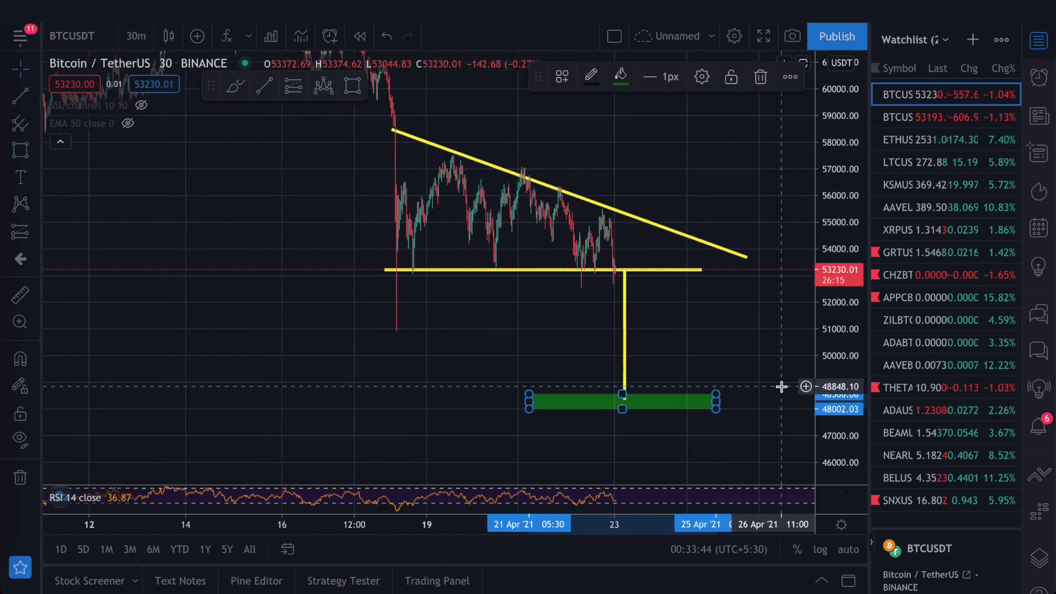
pyautogui.click(766, 359)
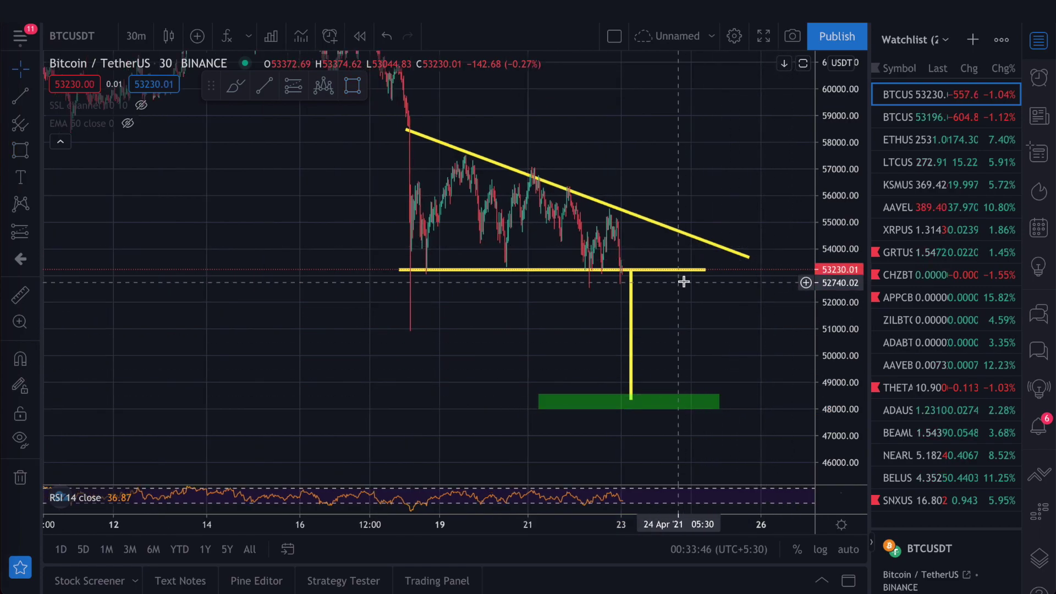
pyautogui.scroll(-1, 734, 334)
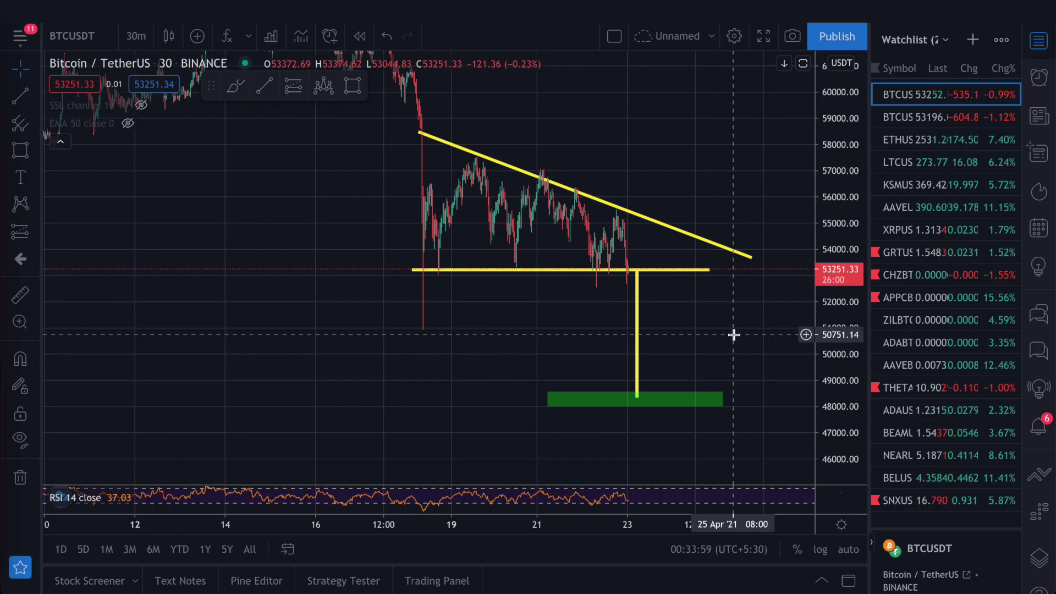
# Step: Switch BTCUSDT to the 4h interval and compress the price scale to see more range
pyautogui.scroll(-1, 733, 335)
pyautogui.write('4H')
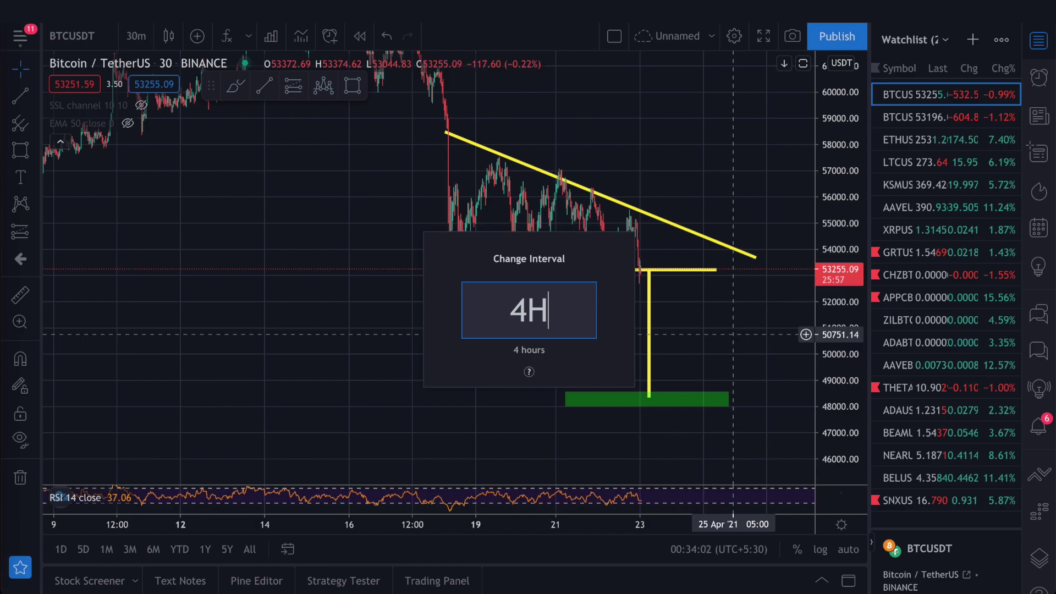
pyautogui.press('Return')
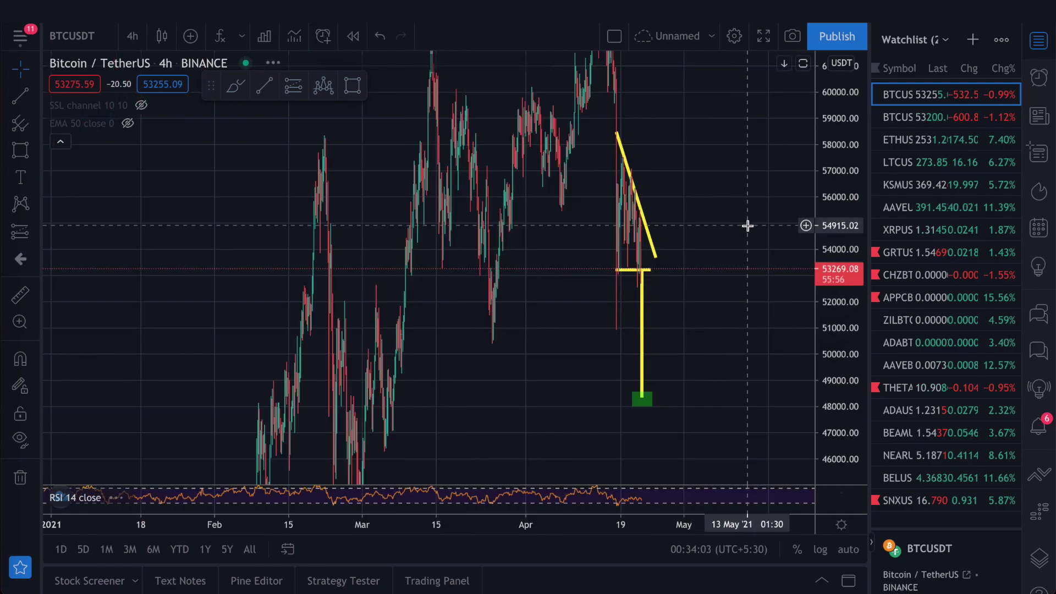
pyautogui.moveTo(828, 359); pyautogui.dragTo(825, 388)
pyautogui.scroll(3, 701, 345)
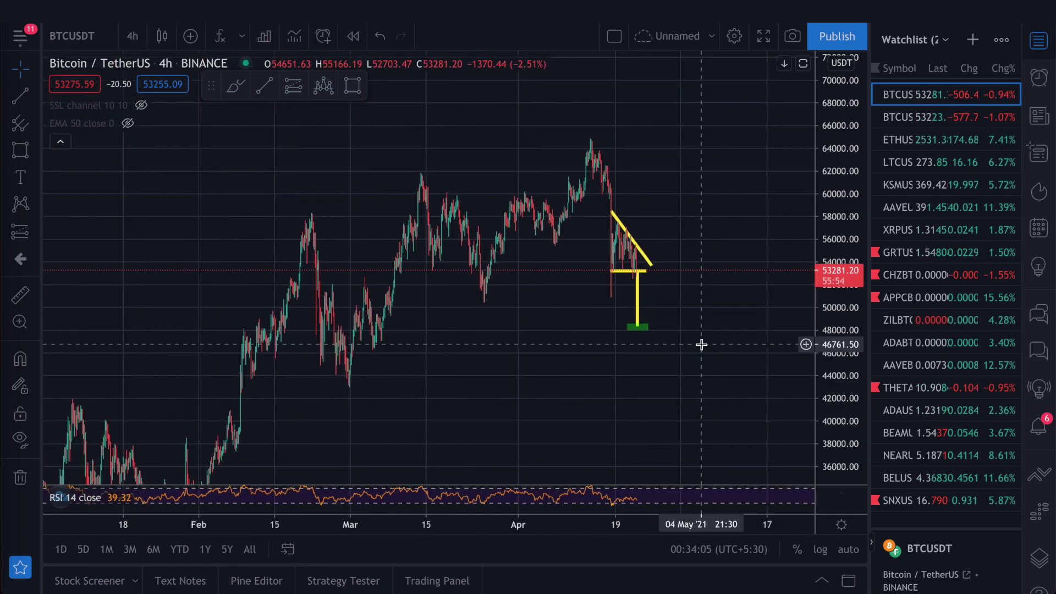
pyautogui.scroll(2, 701, 344)
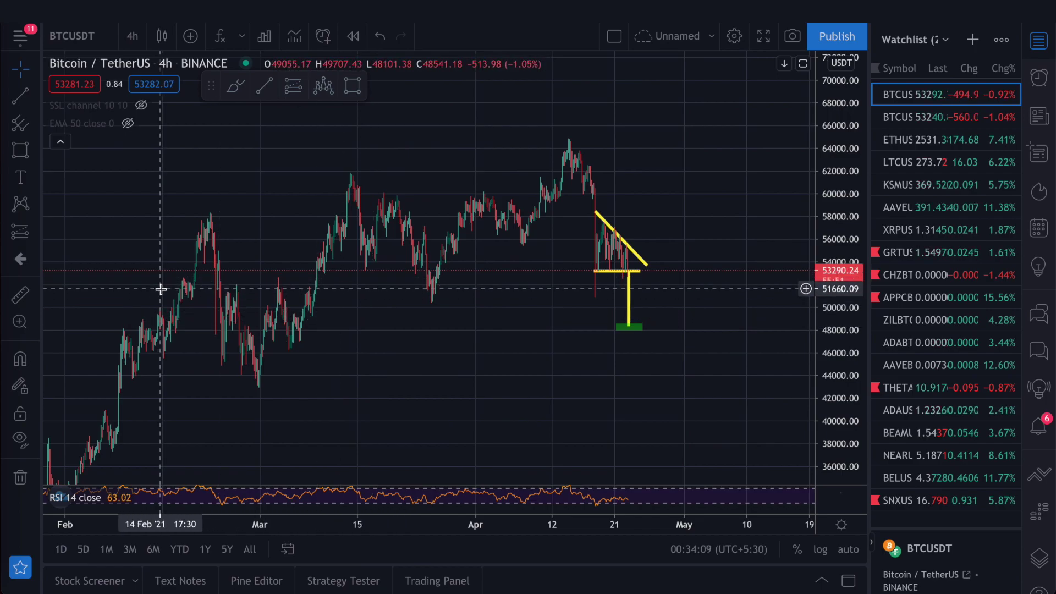
pyautogui.scroll(1, 161, 289)
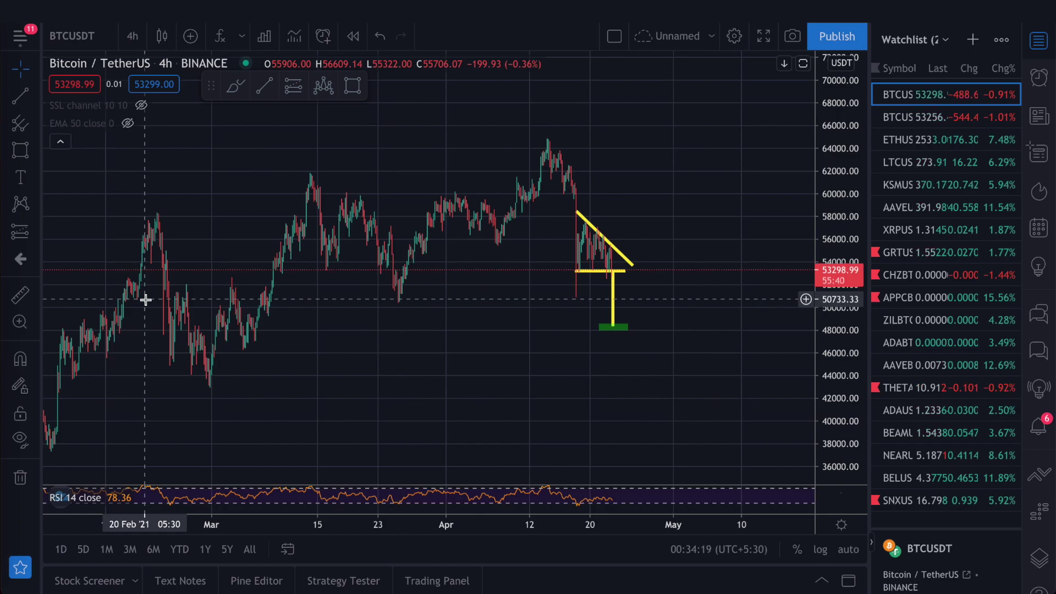
# Step: Add a horizontal line at 50733.33 and a thin green rectangle band along that support
pyautogui.hotkey('alt', 'h')
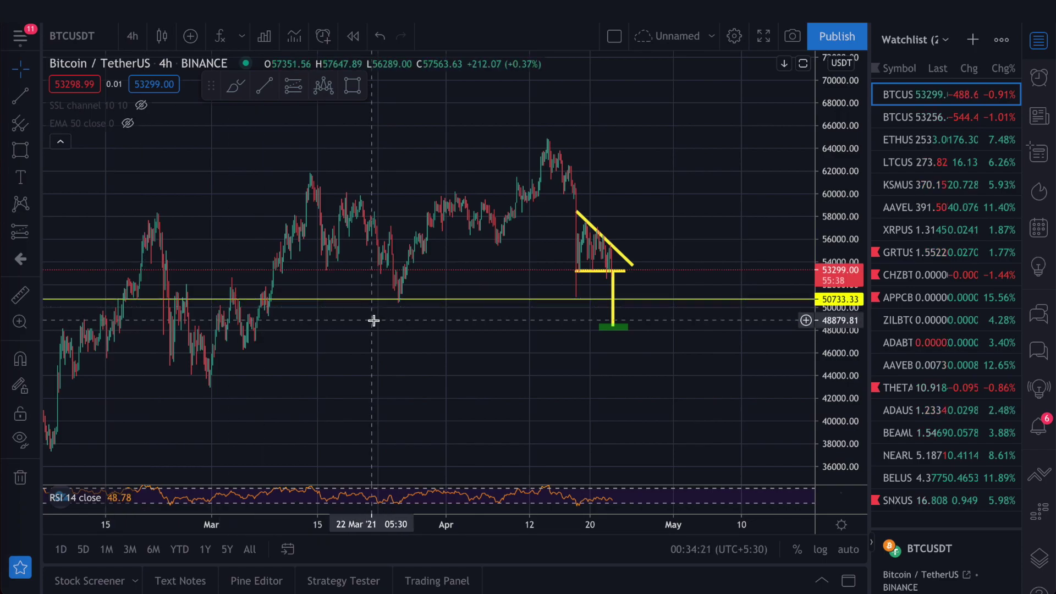
pyautogui.scroll(3, 448, 319)
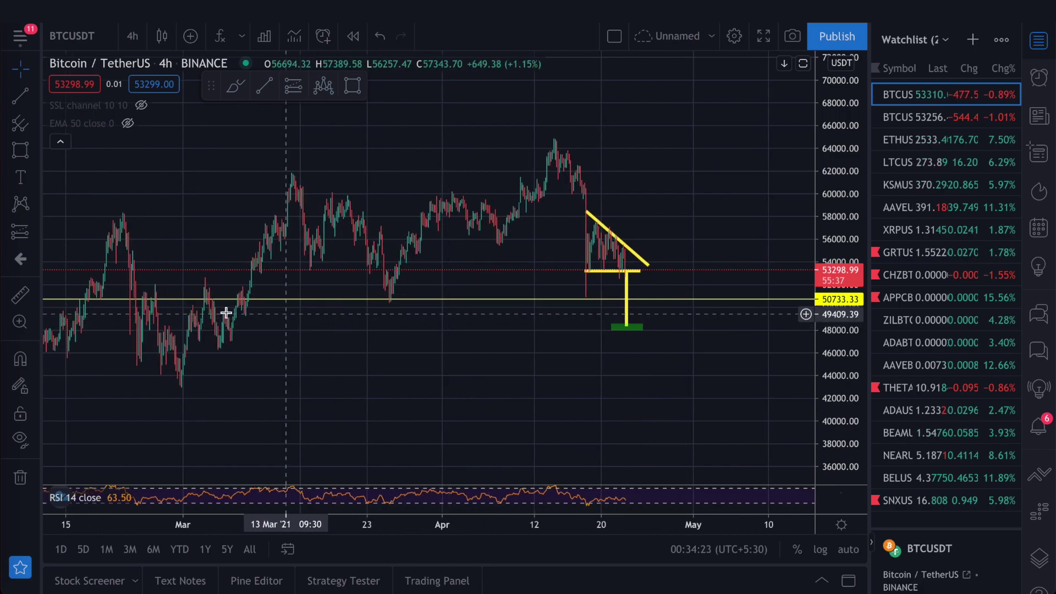
pyautogui.scroll(2, 214, 313)
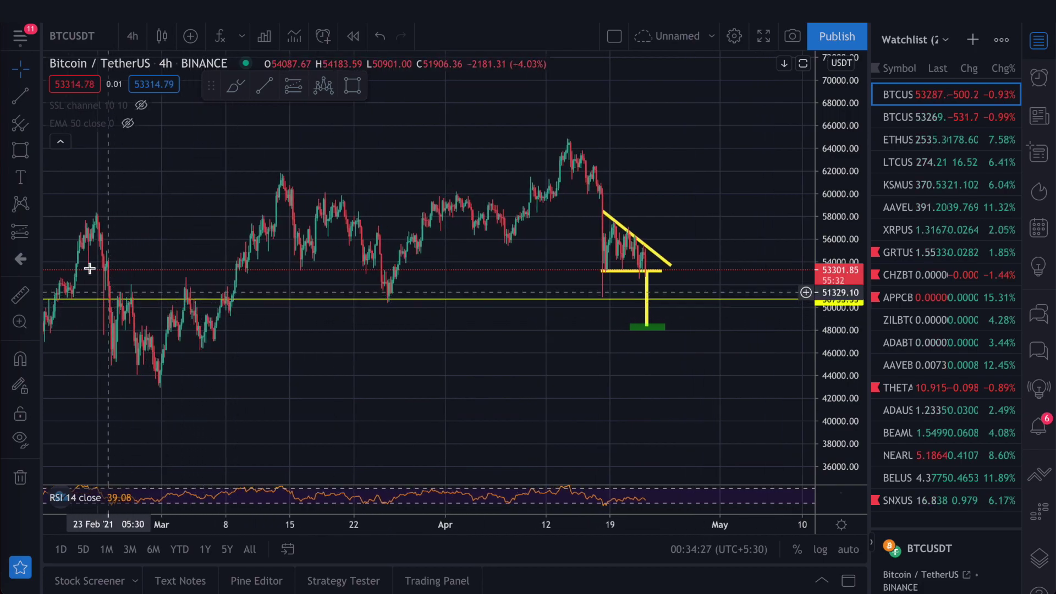
pyautogui.click(21, 149)
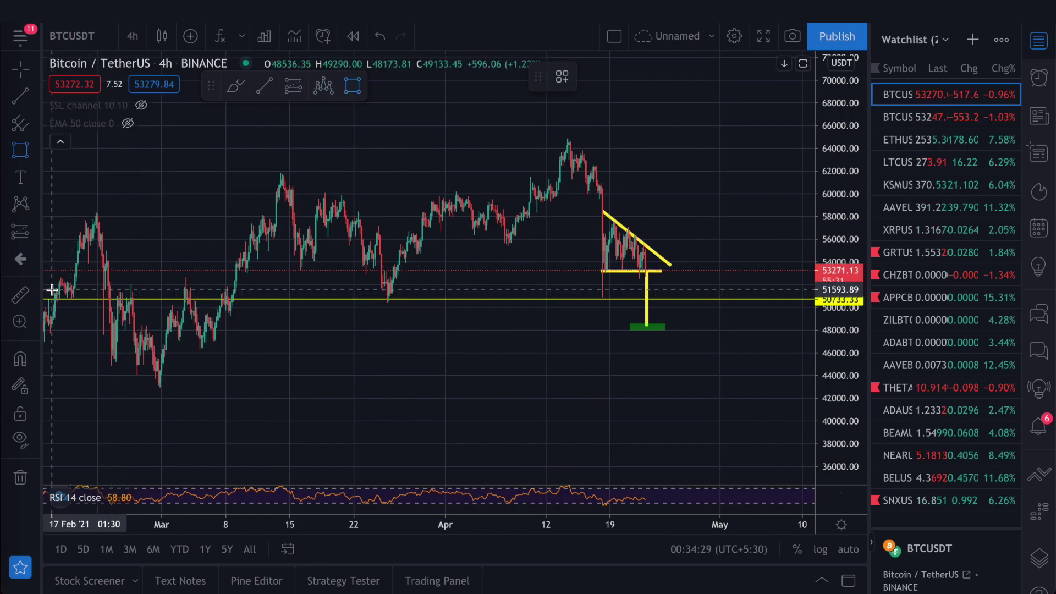
pyautogui.moveTo(52, 290); pyautogui.dragTo(770, 295)
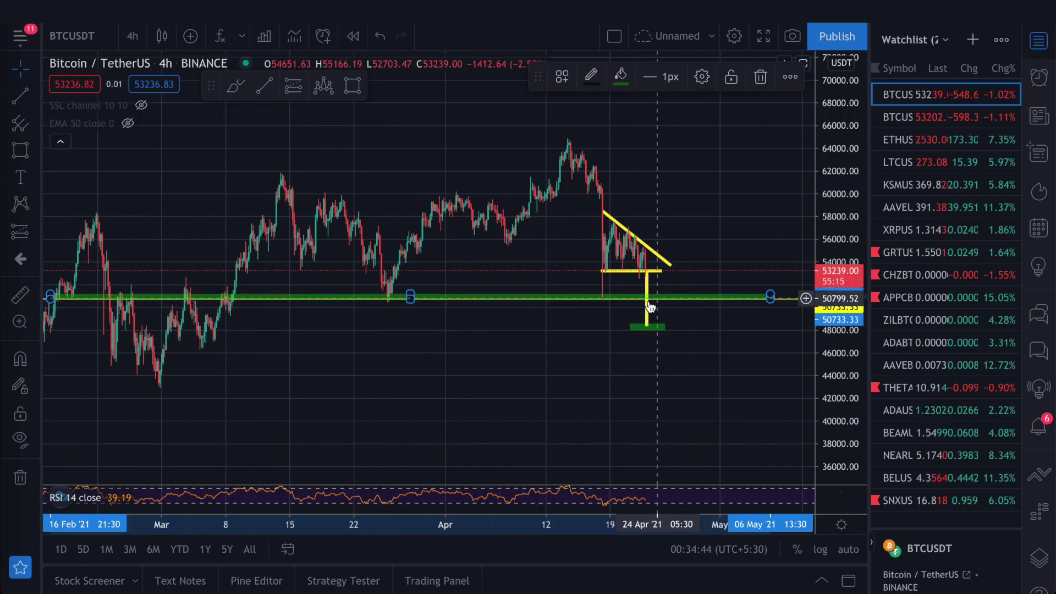
pyautogui.scroll(2, 654, 307)
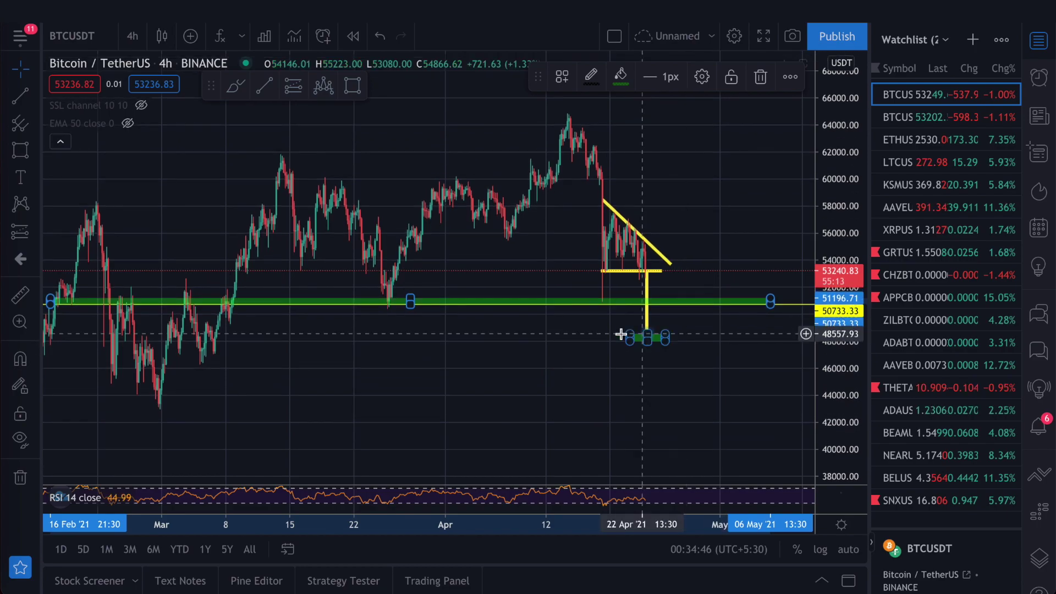
pyautogui.scroll(3, 620, 333)
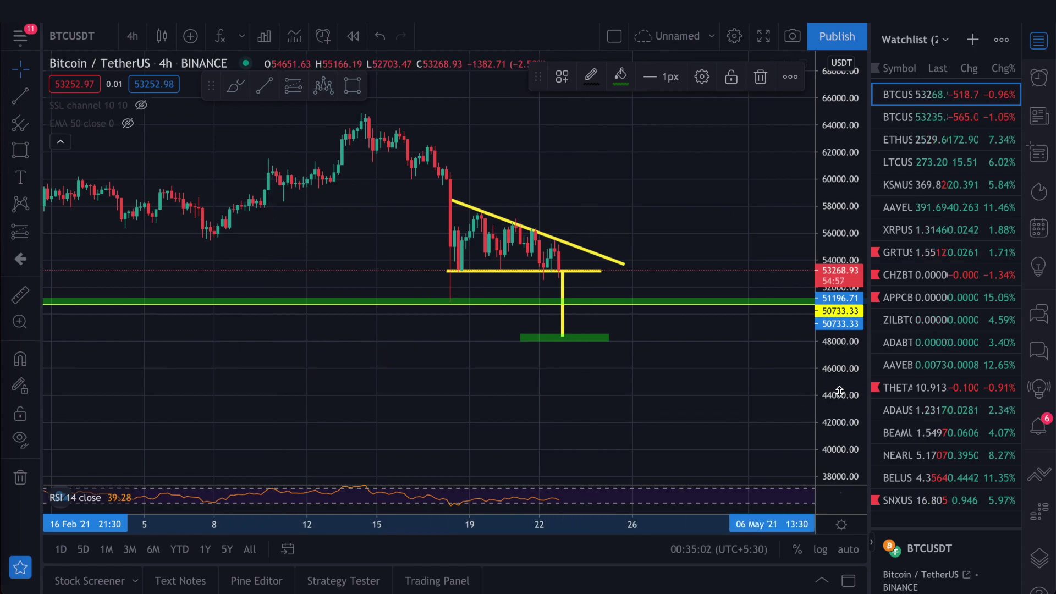
pyautogui.scroll(1, 587, 374)
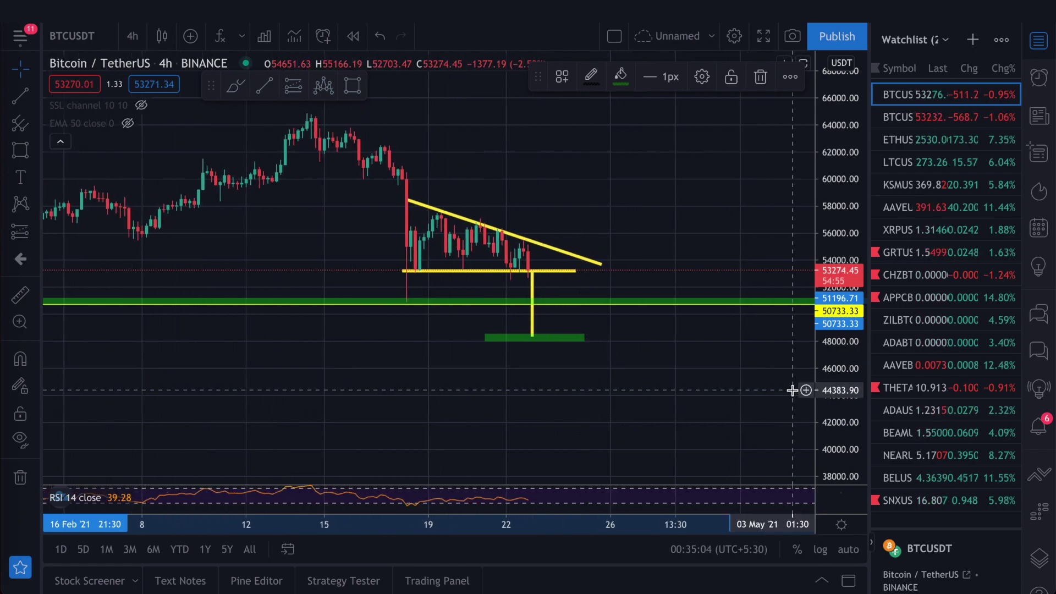
pyautogui.scroll(1, 792, 392)
pyautogui.moveTo(849, 384); pyautogui.dragTo(862, 338)
pyautogui.scroll(2, 648, 354)
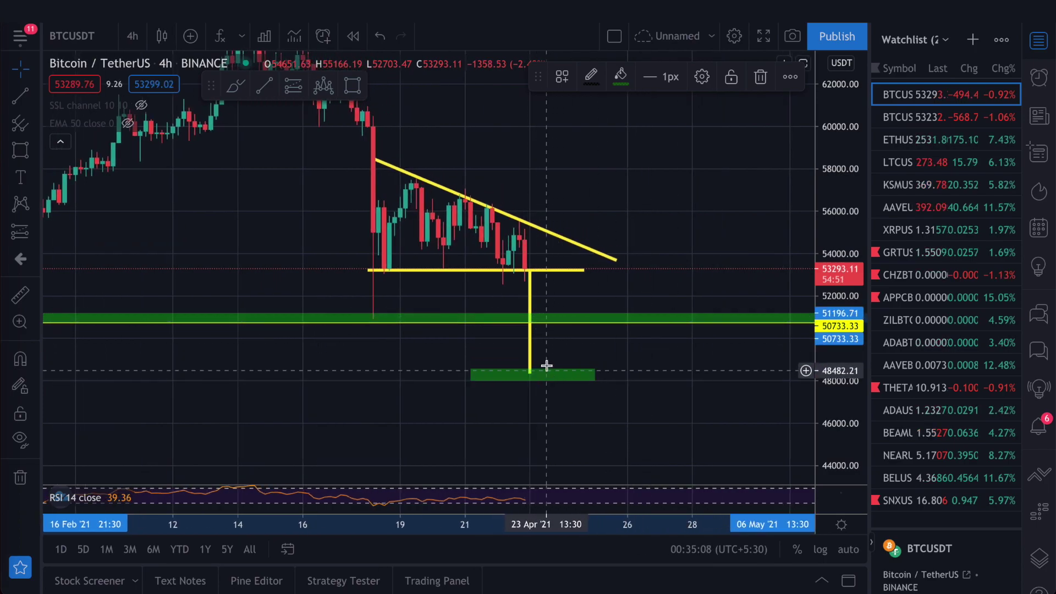
pyautogui.scroll(2, 605, 228)
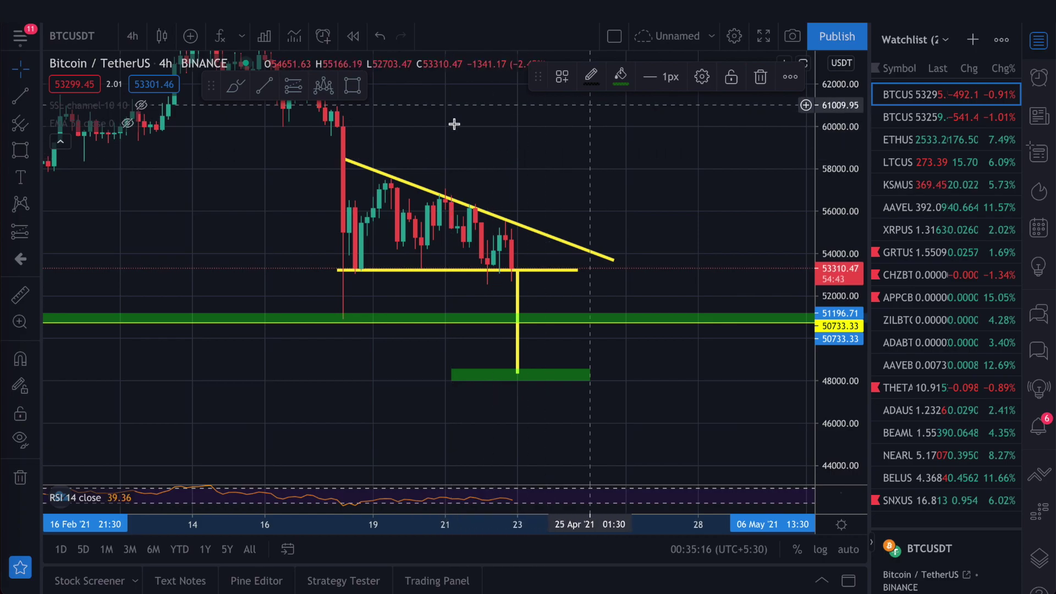
# Step: Brush a yellow stroke from the last candle, then delete the wrong hooked stroke
pyautogui.click(235, 85)
pyautogui.moveTo(509, 260)
pyautogui.mouseDown()
pyautogui.moveTo(516, 271)
pyautogui.moveTo(549, 240)
pyautogui.mouseUp()
pyautogui.scroll(2, 751, 308)
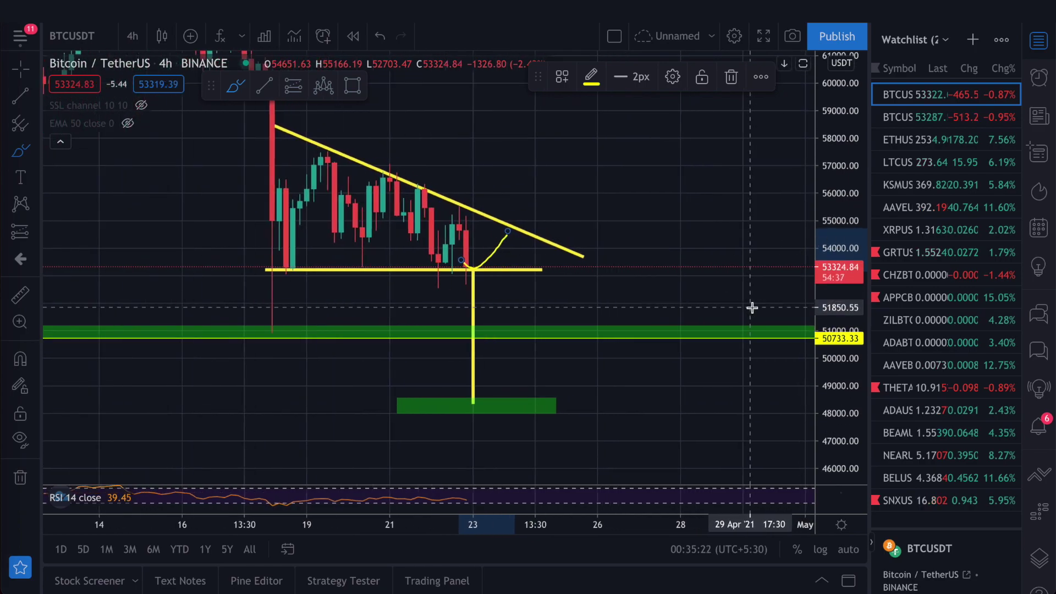
pyautogui.scroll(1, 752, 307)
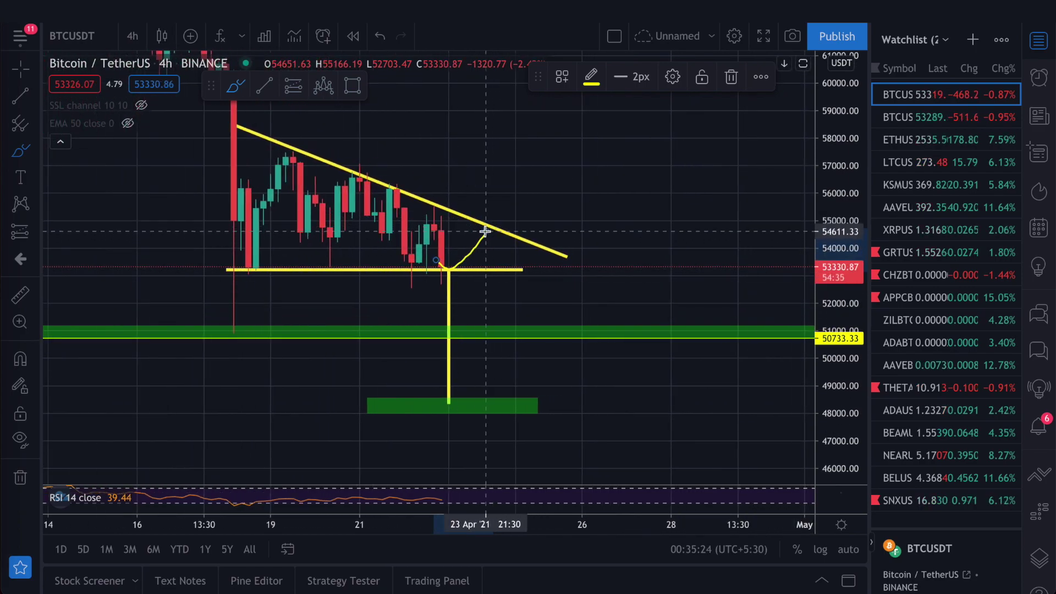
pyautogui.moveTo(488, 231); pyautogui.dragTo(501, 270)
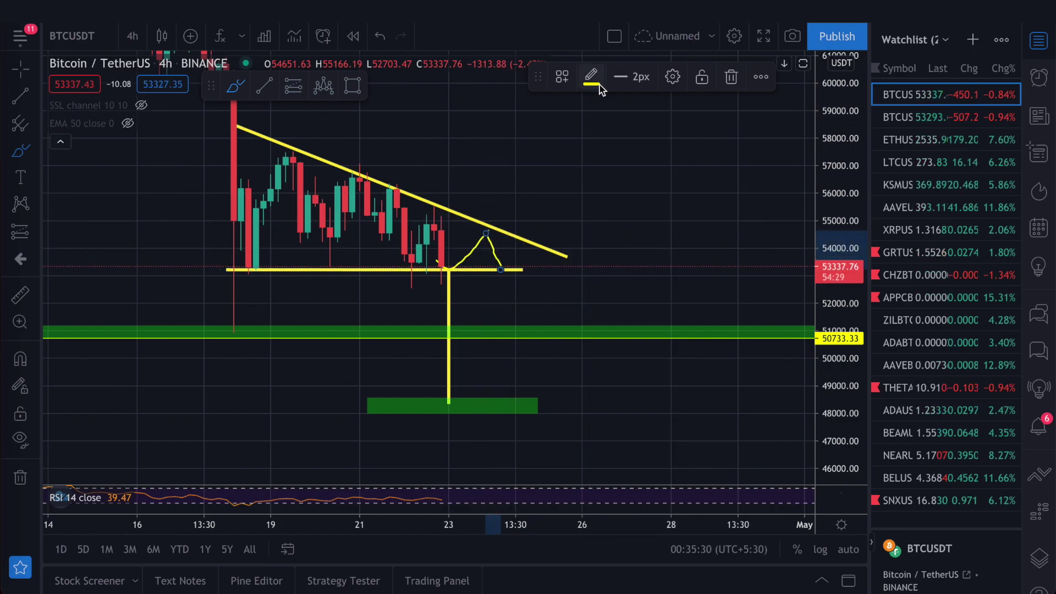
pyautogui.click(731, 78)
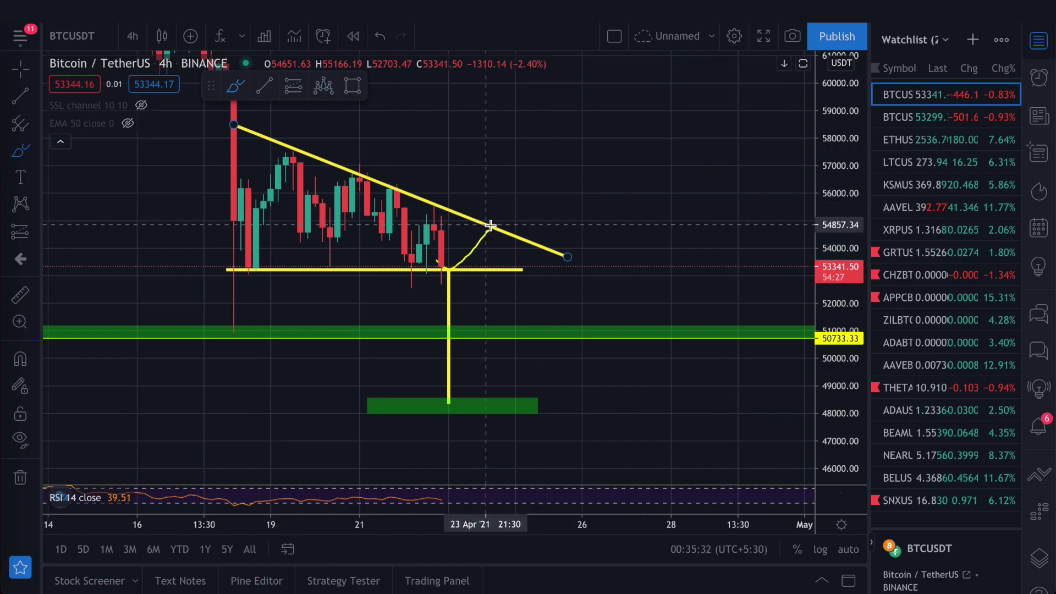
# Step: Sketch the yellow breakout rising above the descending trendline and compress the price scale slightly
pyautogui.moveTo(494, 225); pyautogui.dragTo(518, 186)
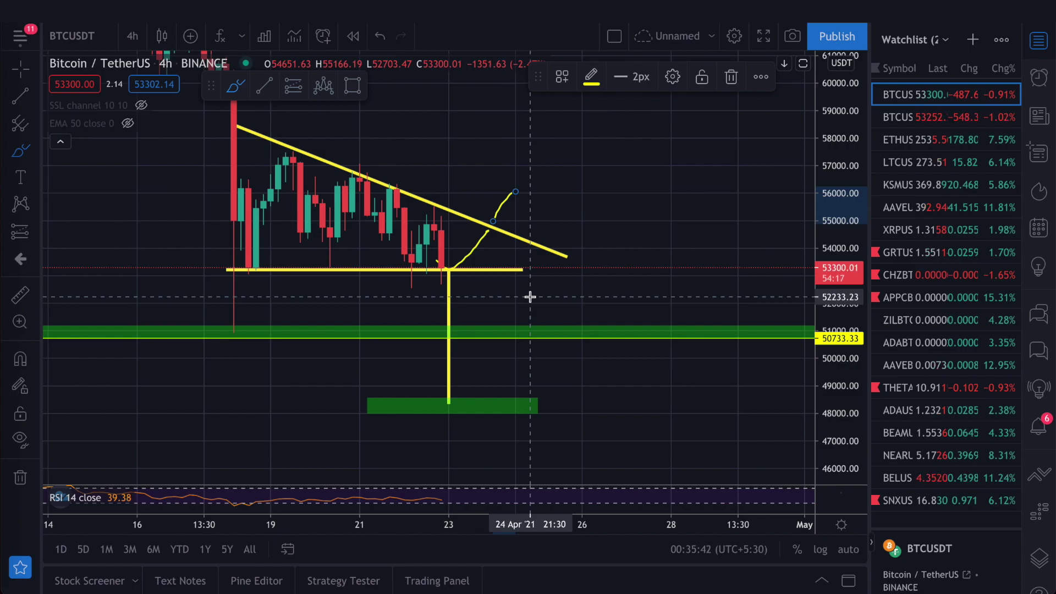
pyautogui.moveTo(845, 138); pyautogui.dragTo(845, 143)
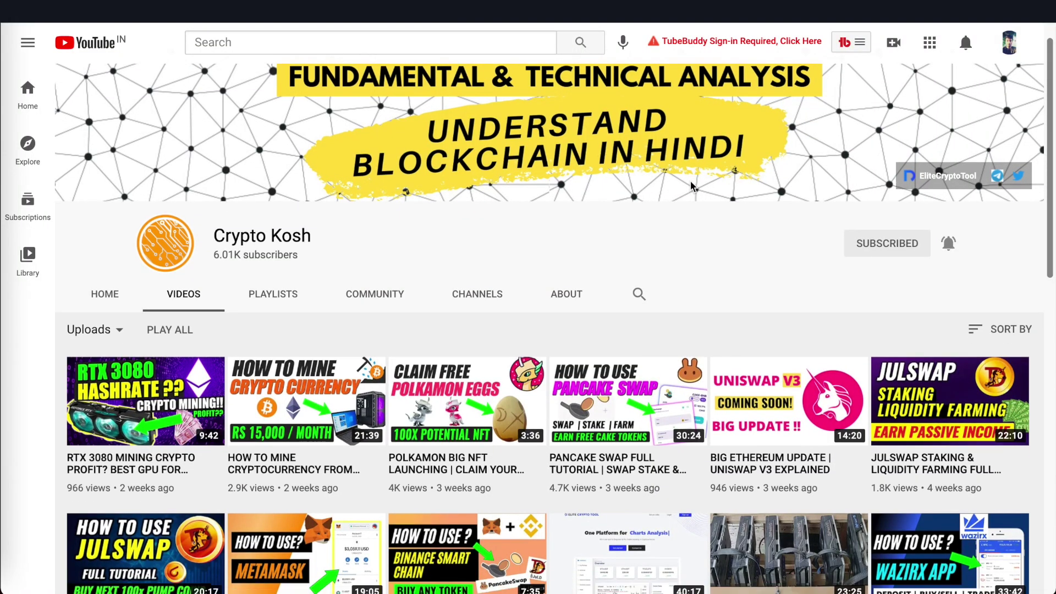
pyautogui.scroll(-3, 691, 187)
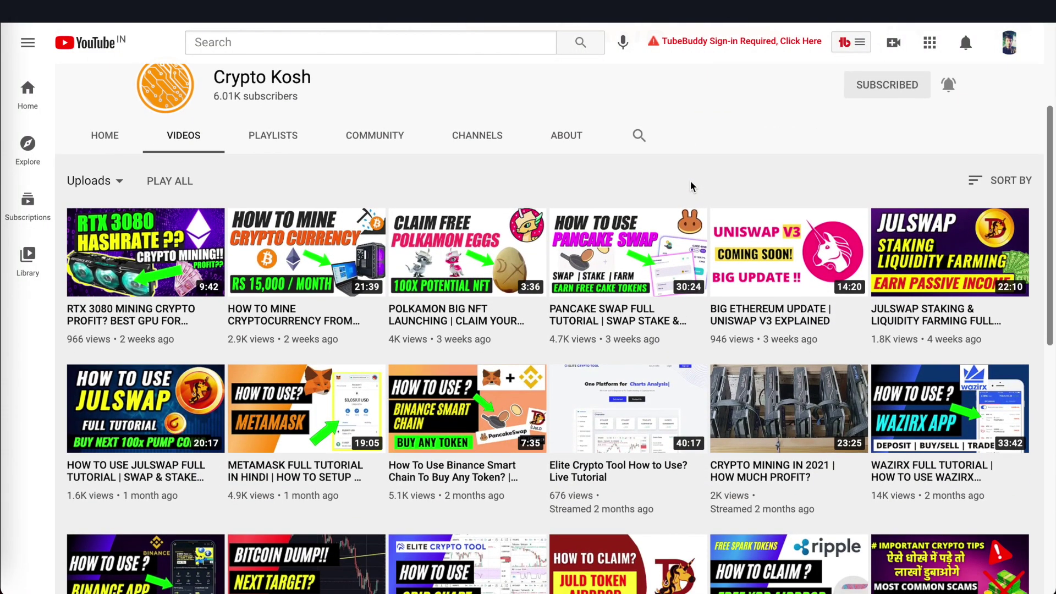
pyautogui.scroll(-4, 691, 187)
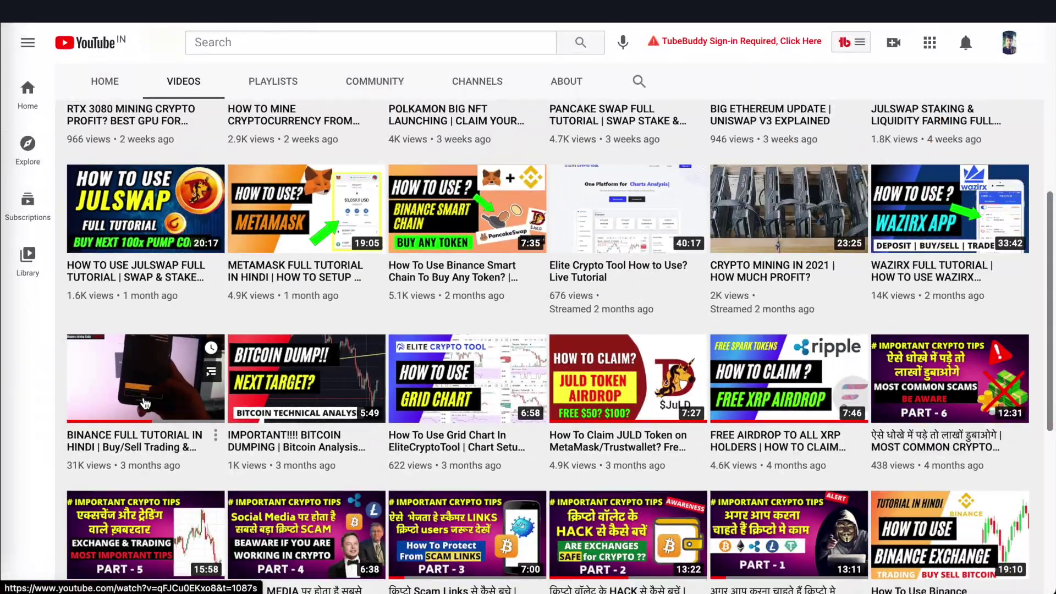
pyautogui.scroll(3, 231, 142)
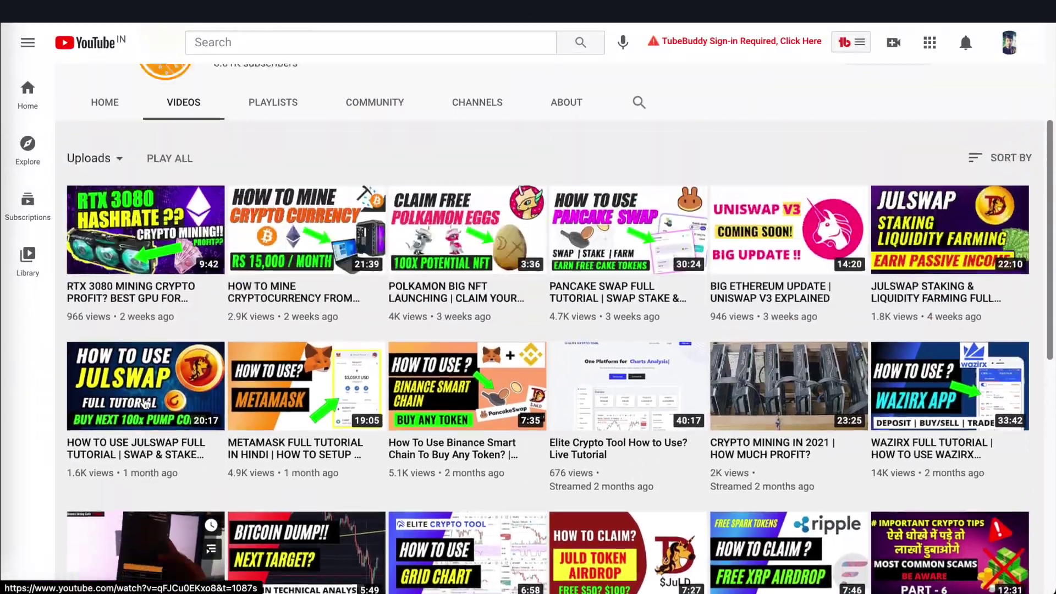
pyautogui.scroll(1, 231, 142)
pyautogui.scroll(-4, 187, 150)
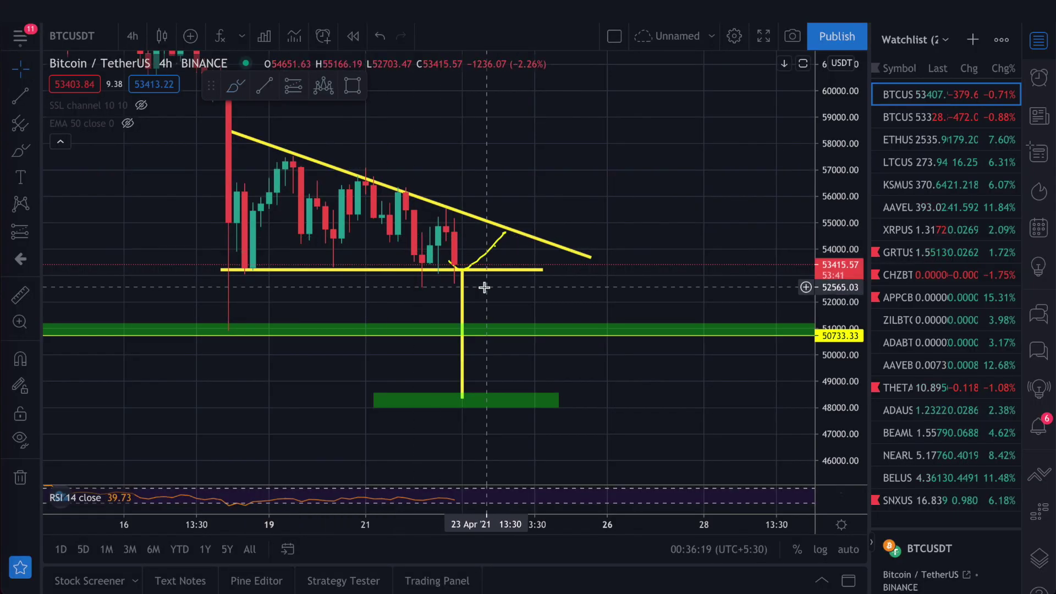
# Step: Switch the chart to the ETHUSD 4h BITFINEX chart with the earlier yellow line and curve
pyautogui.scroll(1, 484, 285)
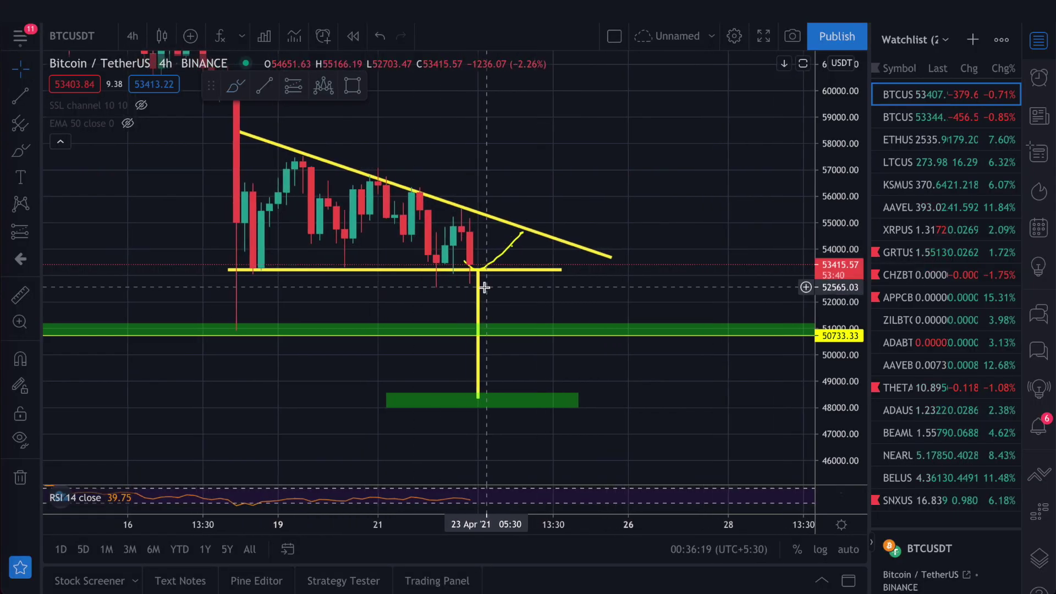
pyautogui.scroll(-2, 546, 296)
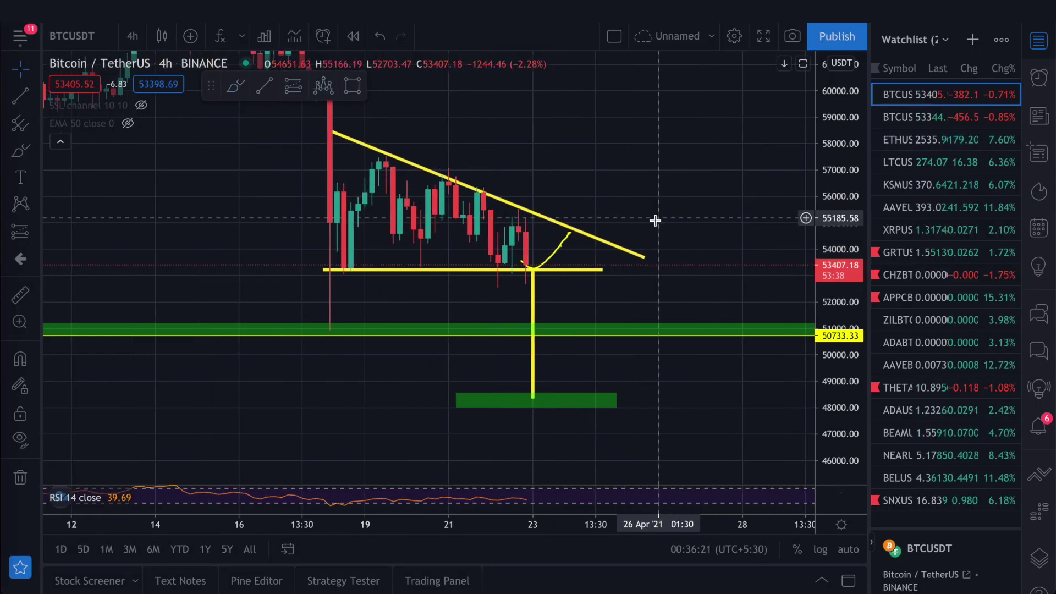
pyautogui.click(903, 146)
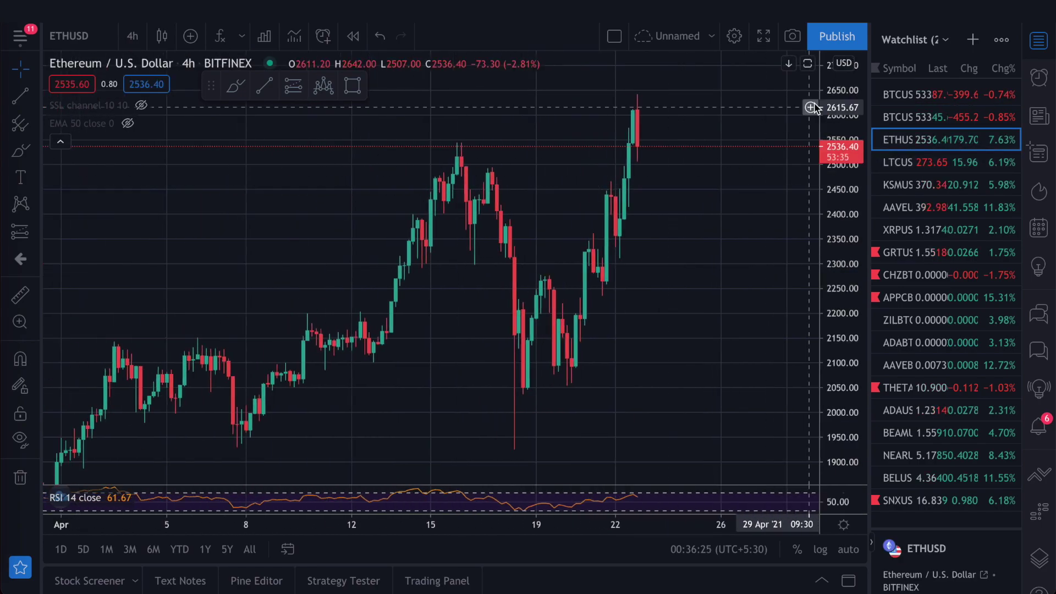
pyautogui.scroll(5, 704, 295)
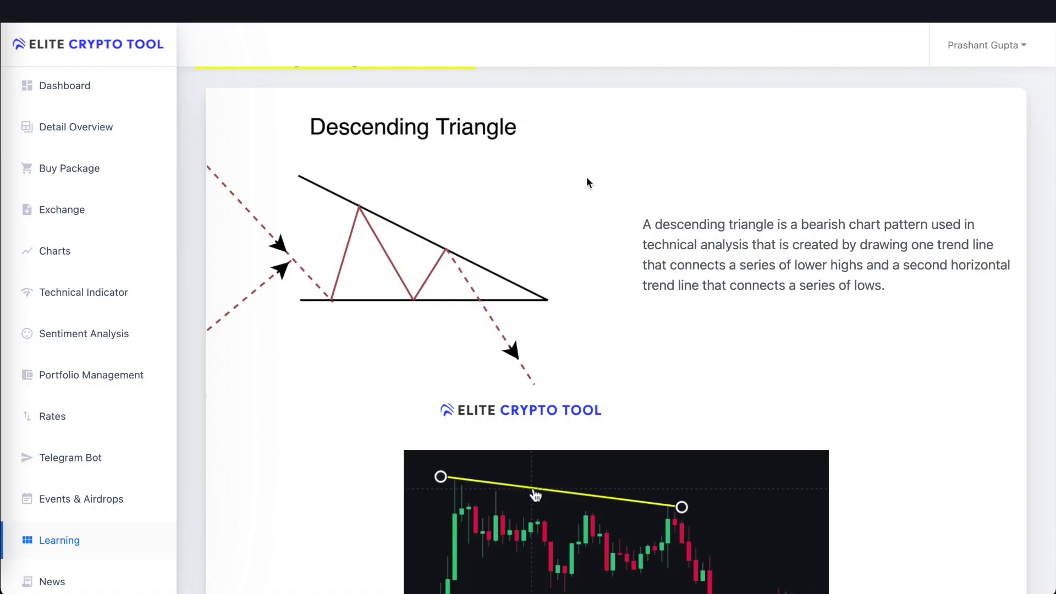
pyautogui.scroll(3, 586, 177)
# Step: Open the Double Bottom Pattern card on the cheat sheet and view its example chart
pyautogui.click(223, 165)
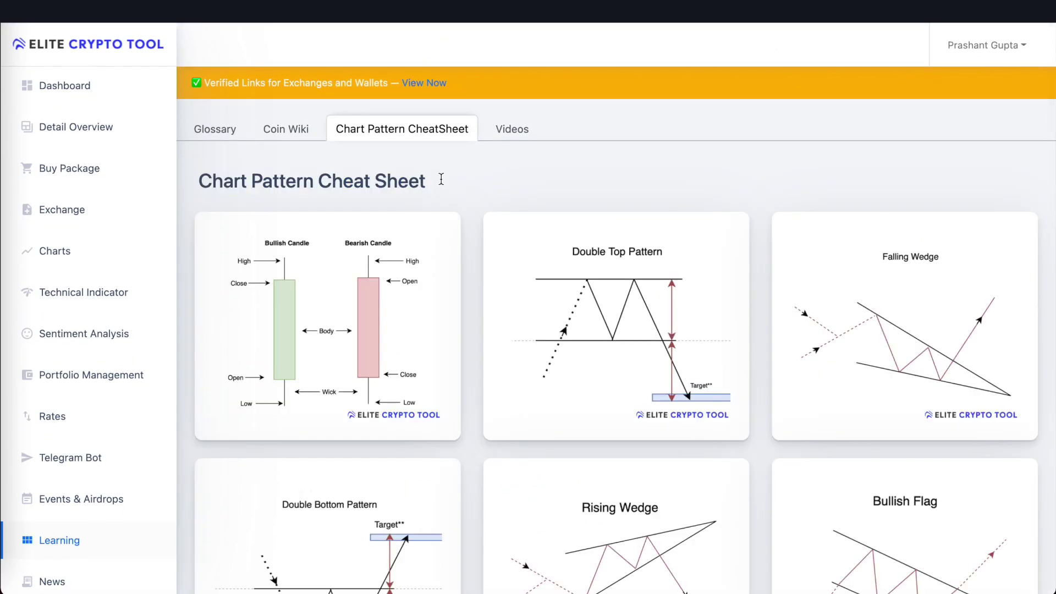
pyautogui.scroll(-4, 567, 197)
pyautogui.scroll(-3, 568, 204)
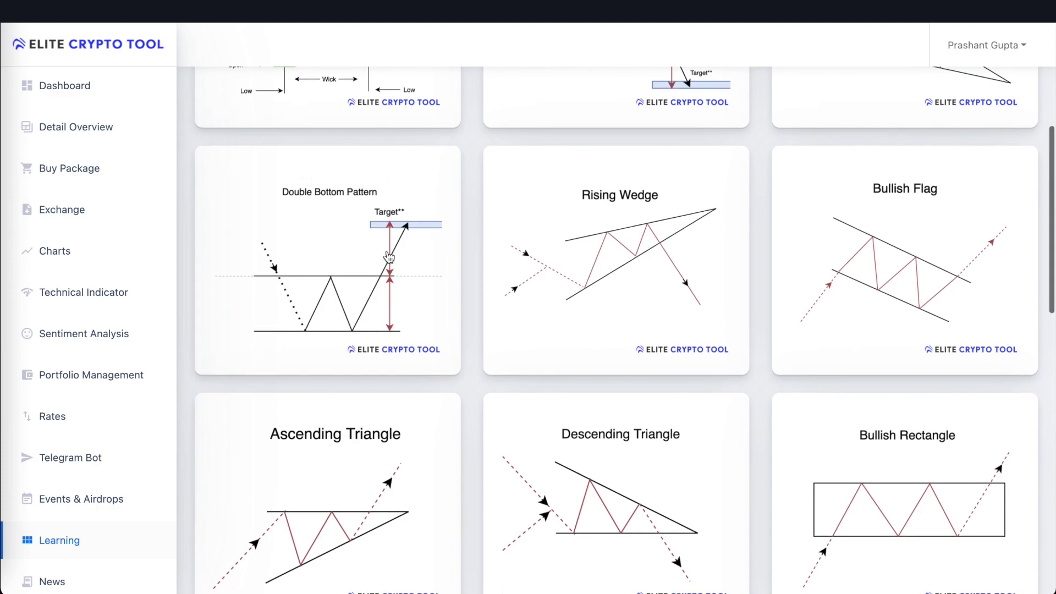
pyautogui.click(376, 253)
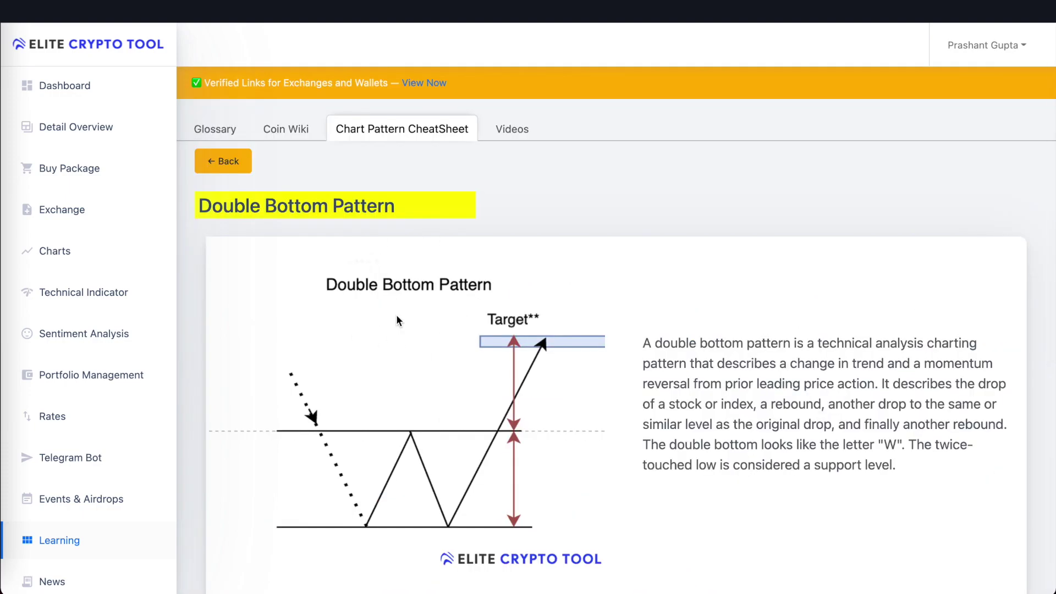
pyautogui.scroll(-3, 397, 320)
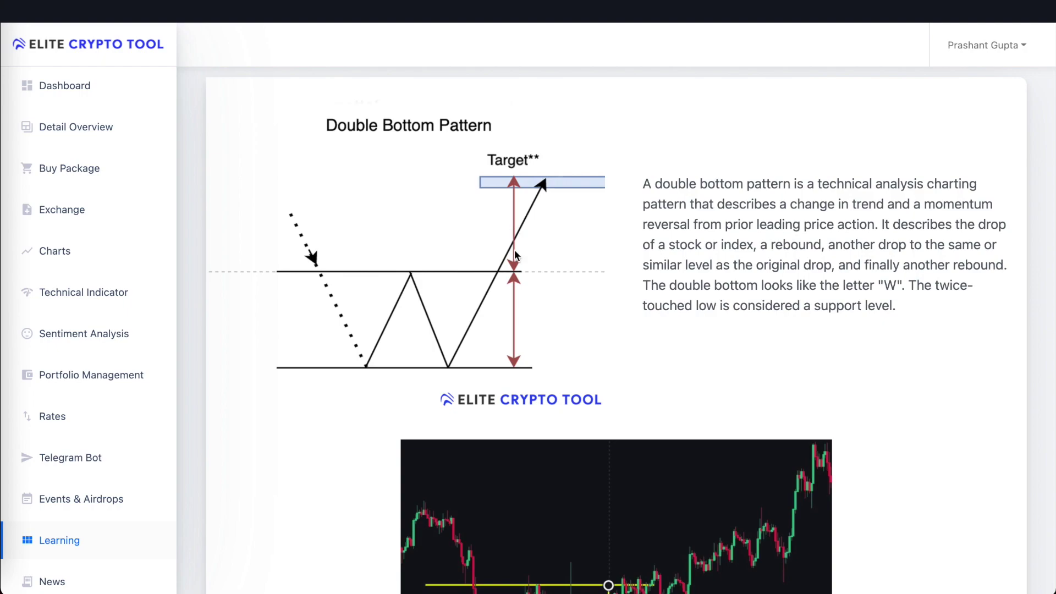
pyautogui.scroll(-3, 521, 308)
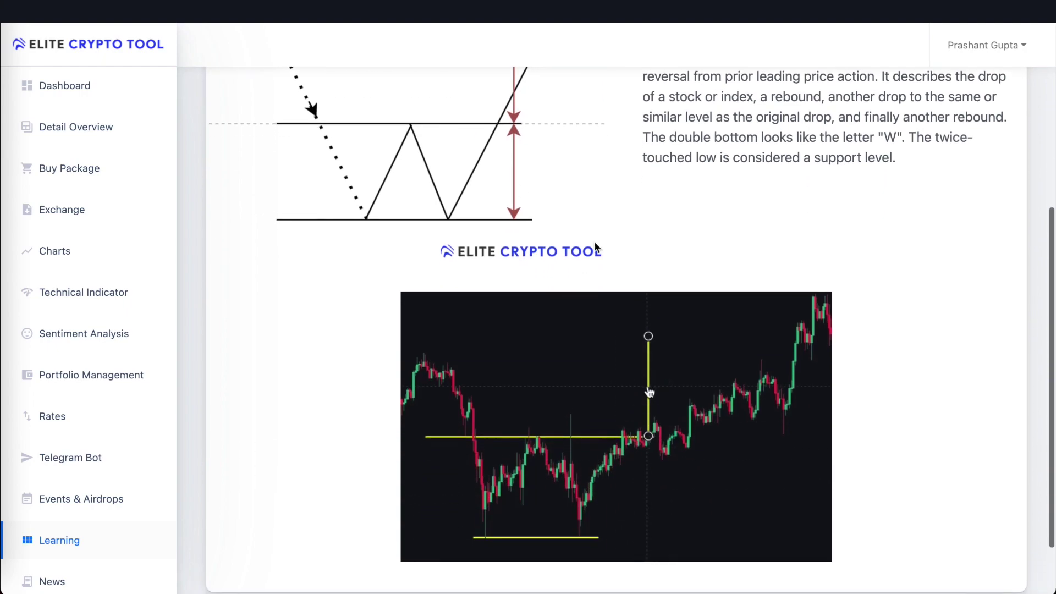
pyautogui.scroll(3, 687, 176)
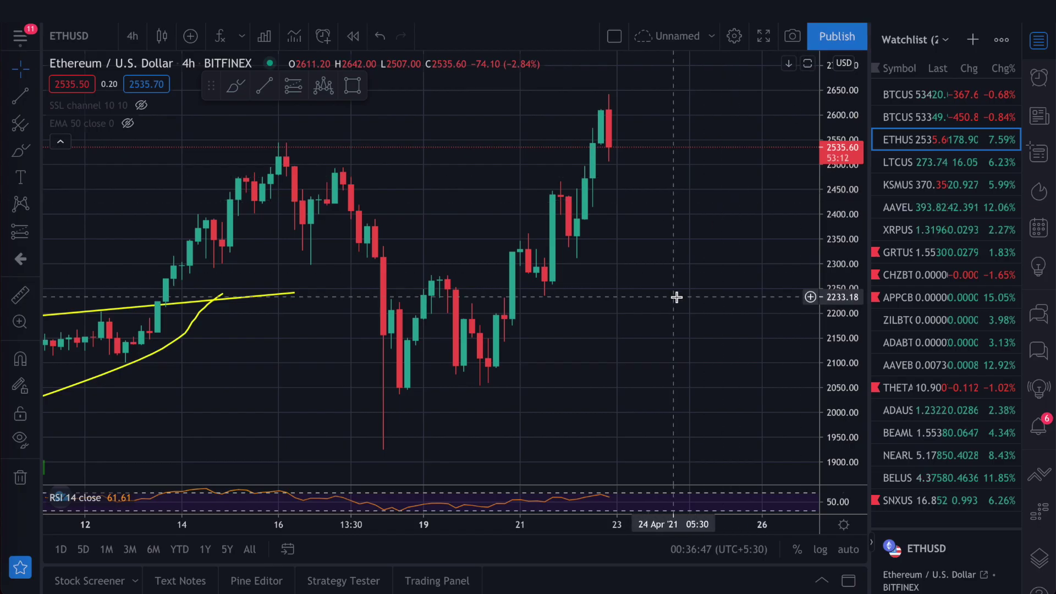
# Step: Delete the old straight yellow line and yellow curve from the ETHUSD chart
pyautogui.scroll(2, 676, 297)
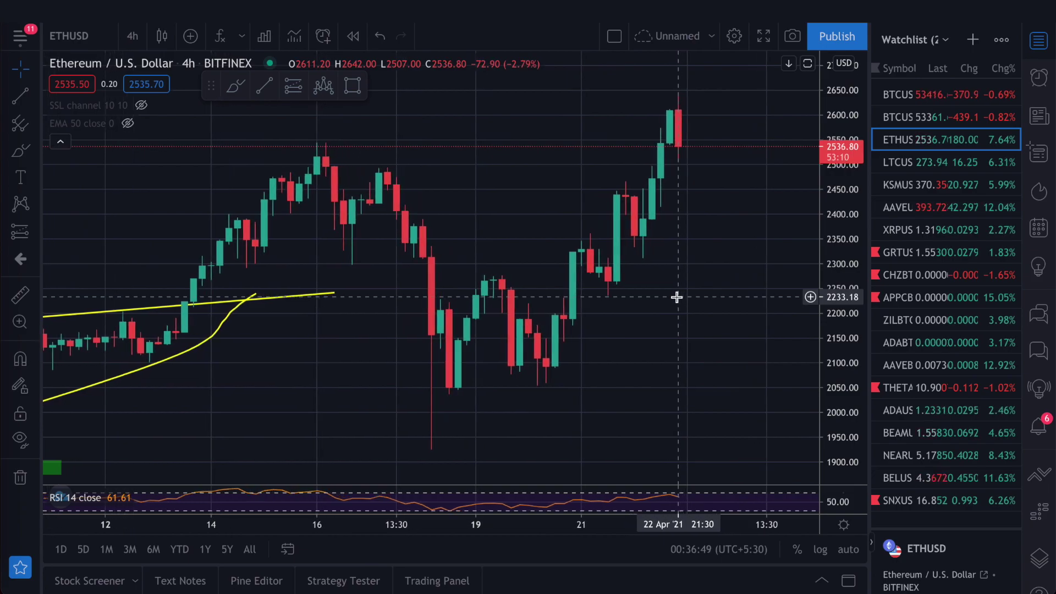
pyautogui.click(329, 296)
pyautogui.press('Delete')
pyautogui.click(255, 299)
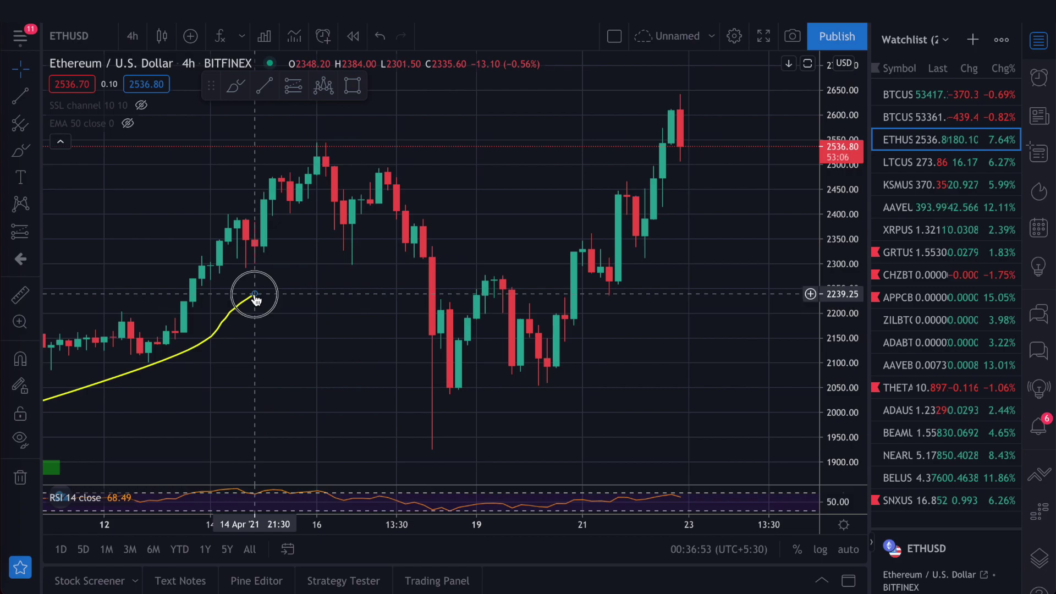
pyautogui.press('Delete')
# Step: Draw horizontal lines at support near 2050 and the neckline near 2270, then brush a W between them
pyautogui.scroll(-2, 420, 328)
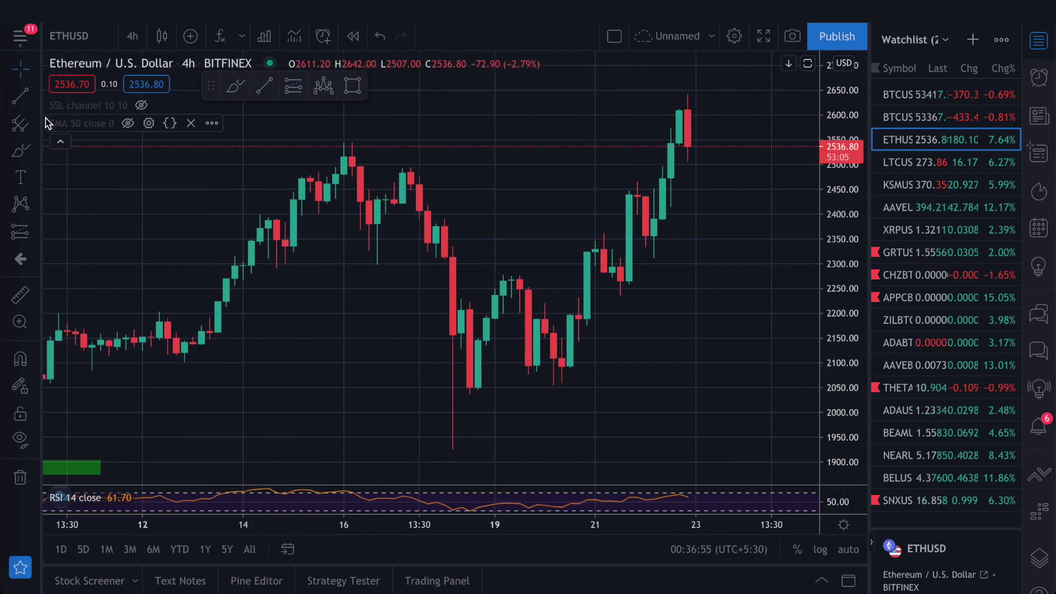
pyautogui.hotkey('alt', 't')
pyautogui.click(419, 389)
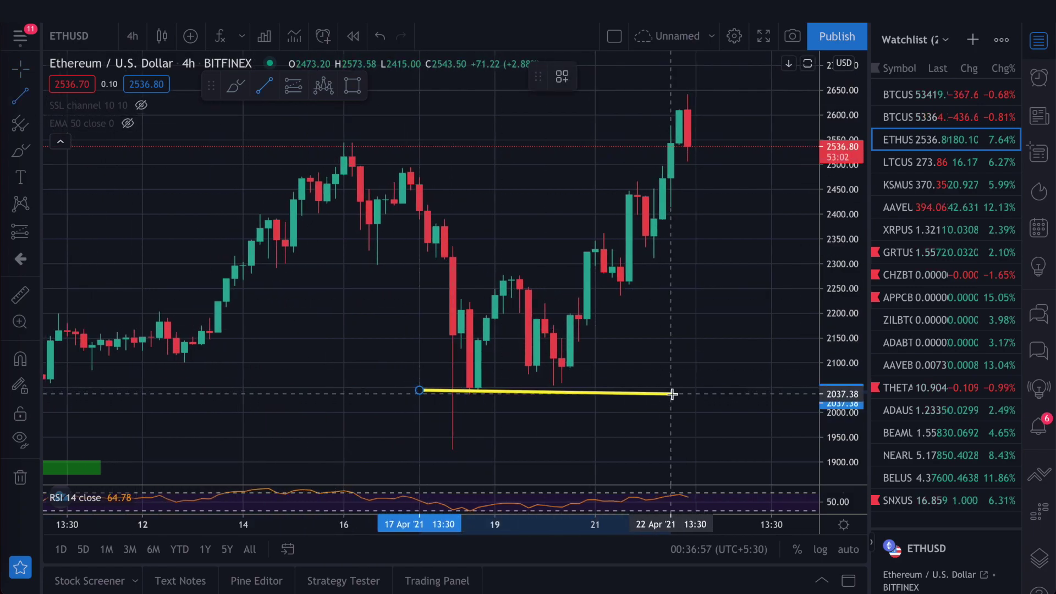
pyautogui.click(677, 387)
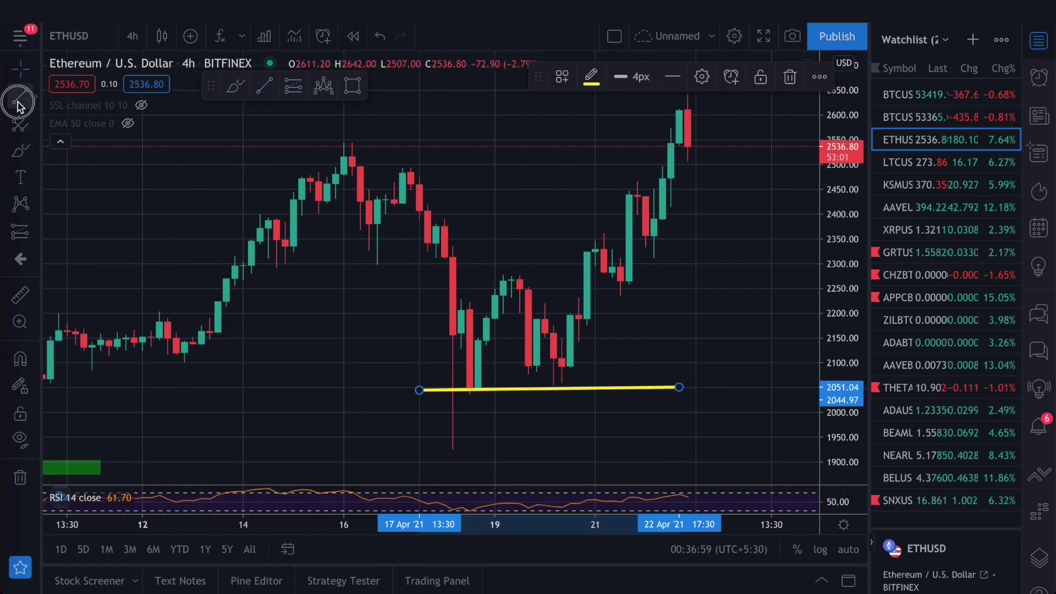
pyautogui.click(418, 277)
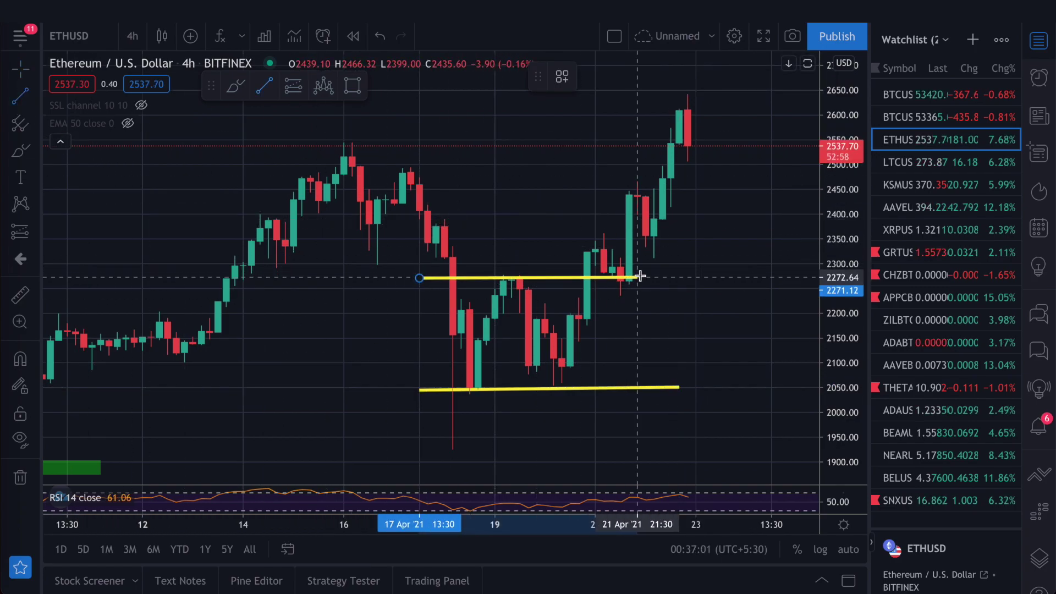
pyautogui.click(645, 279)
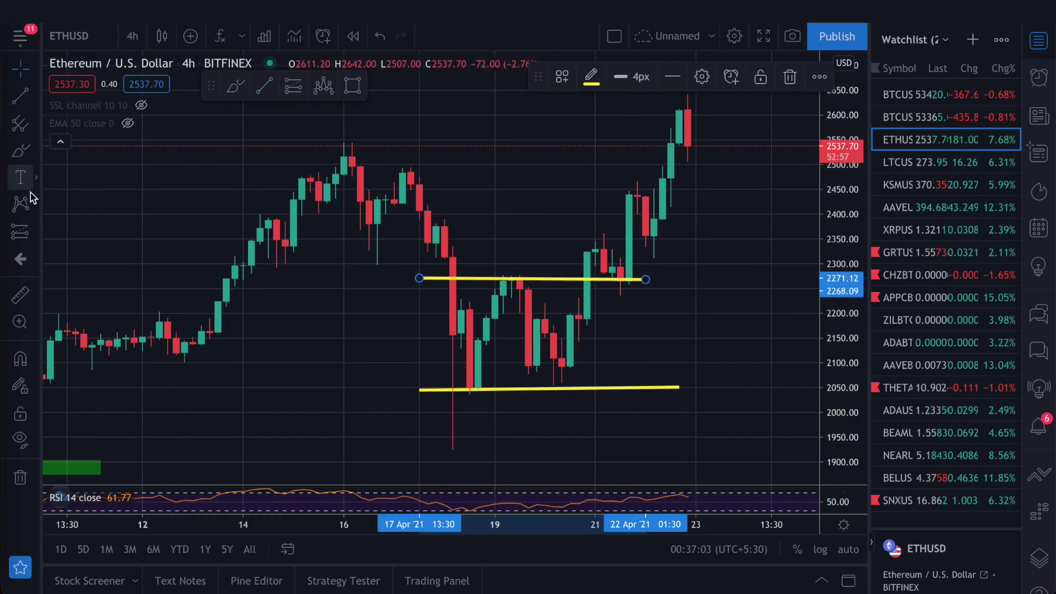
pyautogui.click(20, 157)
pyautogui.moveTo(436, 286)
pyautogui.mouseDown()
pyautogui.moveTo(466, 378)
pyautogui.moveTo(512, 297)
pyautogui.moveTo(566, 379)
pyautogui.moveTo(603, 278)
pyautogui.mouseUp()
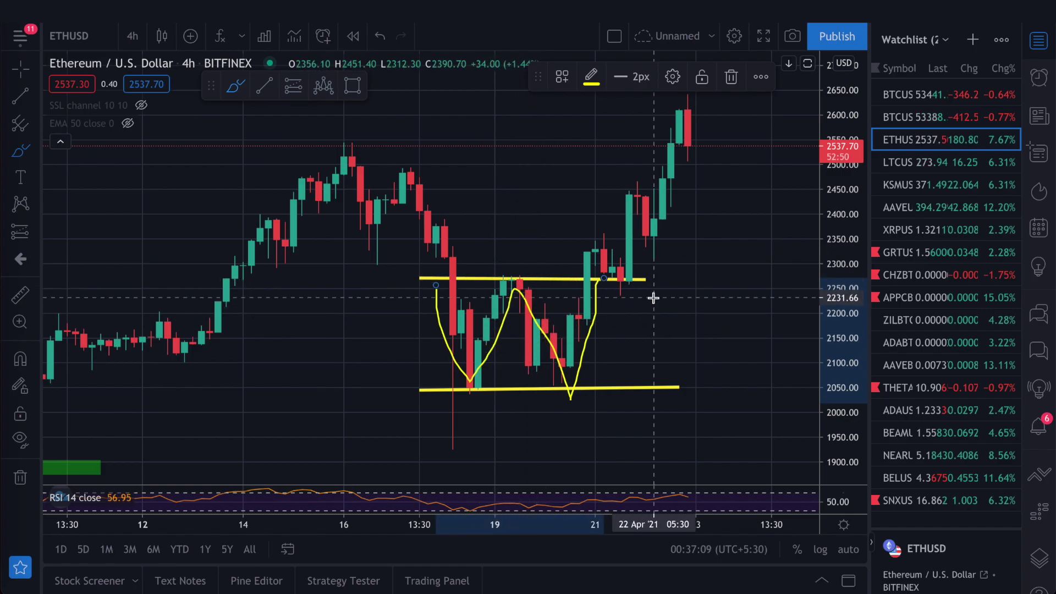
# Step: Draw a vertical measured-move line from the neckline breakout up to about 2488
pyautogui.click(20, 96)
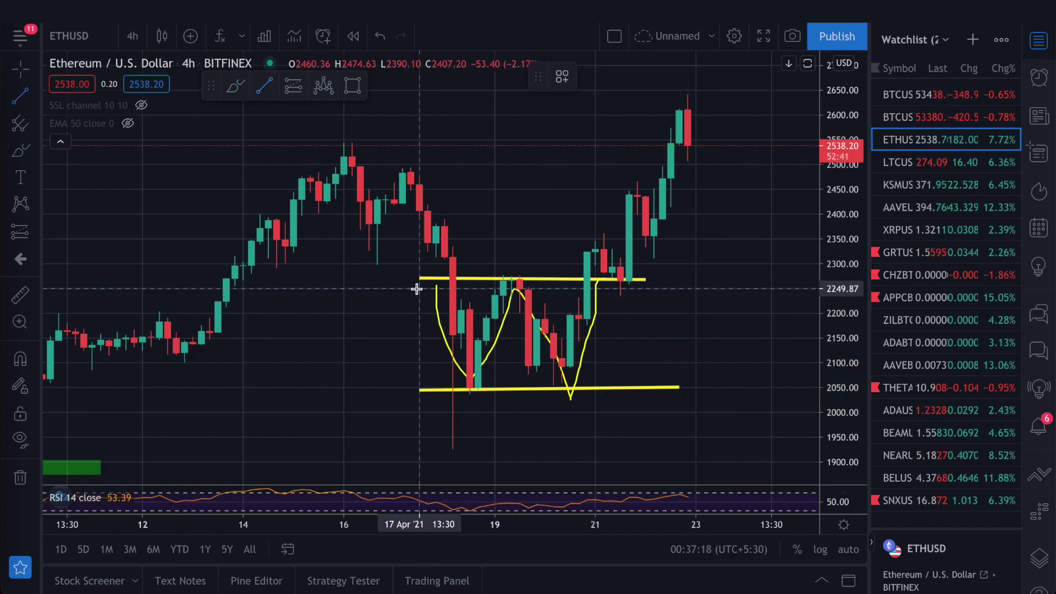
pyautogui.moveTo(403, 282)
pyautogui.mouseDown()
pyautogui.moveTo(404, 394)
pyautogui.moveTo(594, 249)
pyautogui.mouseUp()
pyautogui.scroll(1, 688, 219)
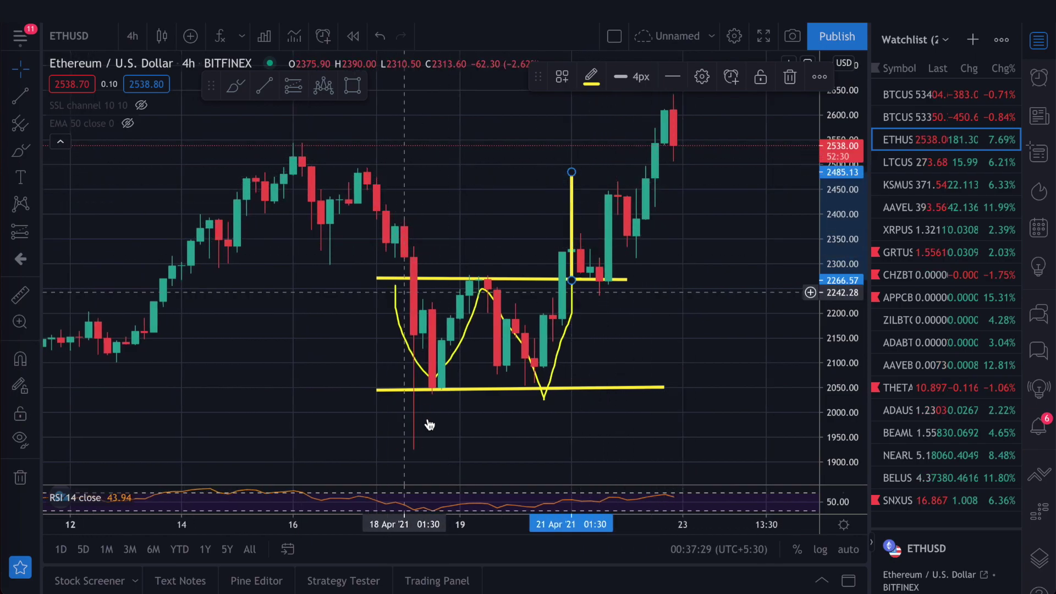
pyautogui.moveTo(570, 197); pyautogui.dragTo(589, 305)
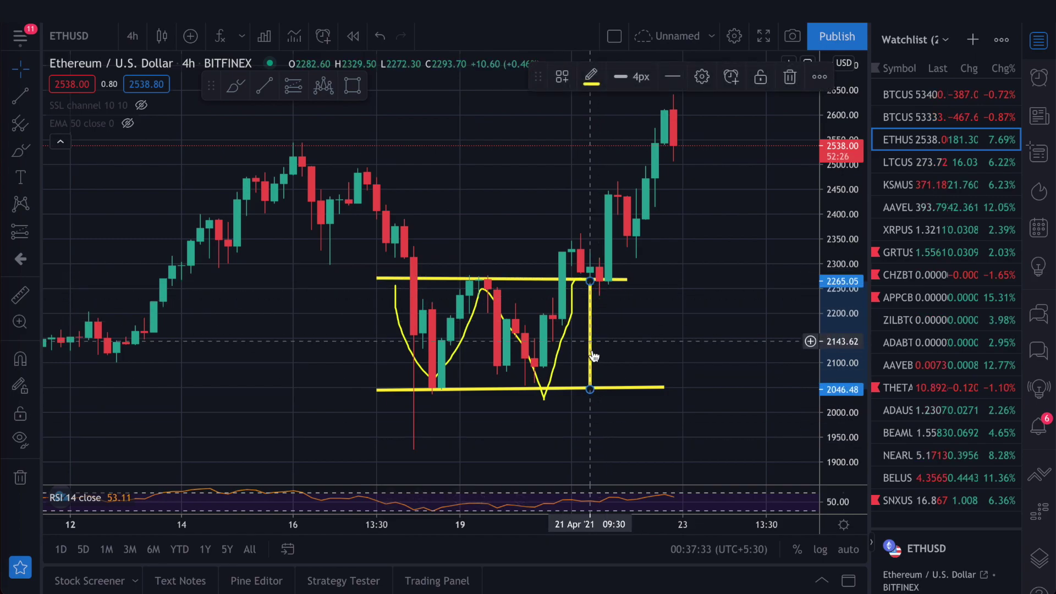
pyautogui.moveTo(593, 366); pyautogui.dragTo(601, 249)
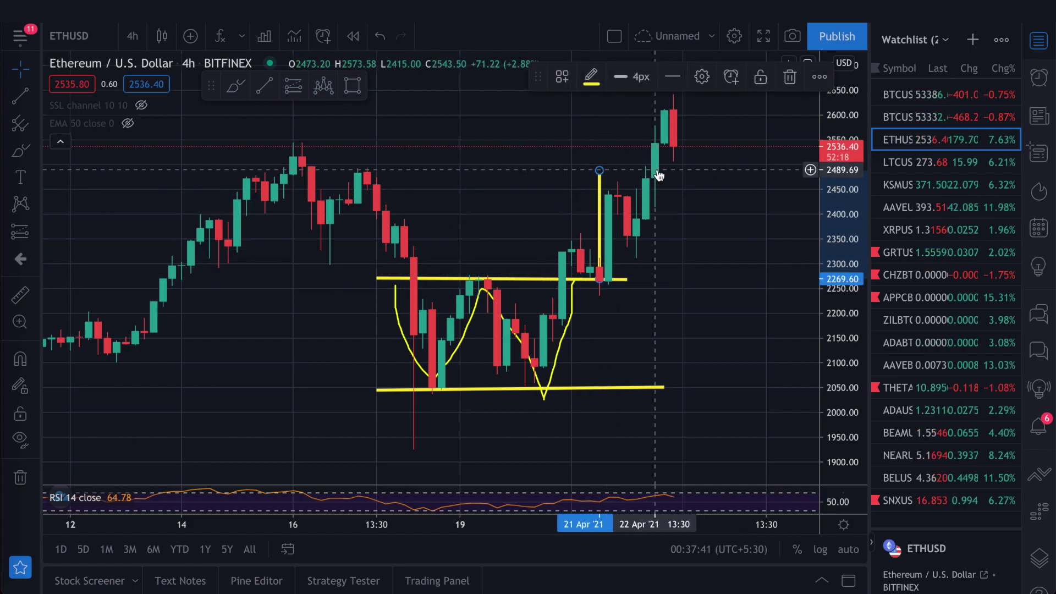
pyautogui.scroll(2, 659, 175)
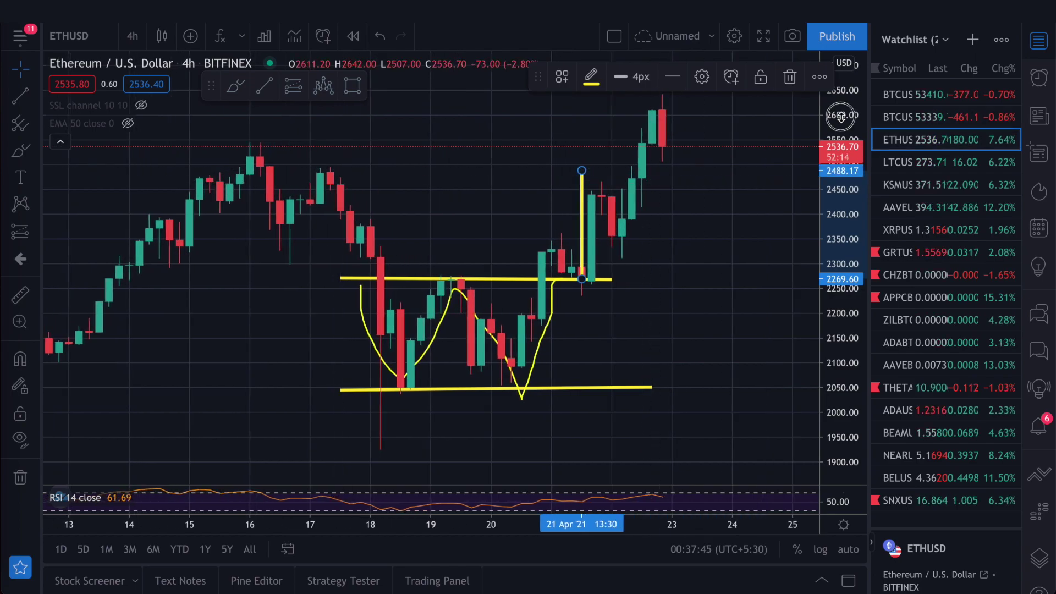
pyautogui.click(517, 388)
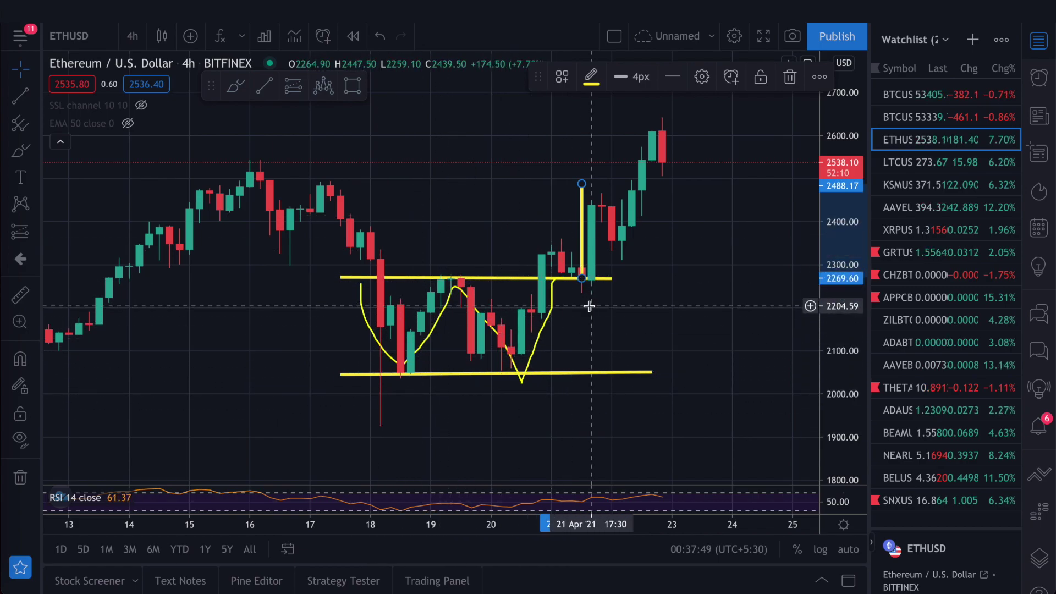
pyautogui.scroll(-1, 610, 283)
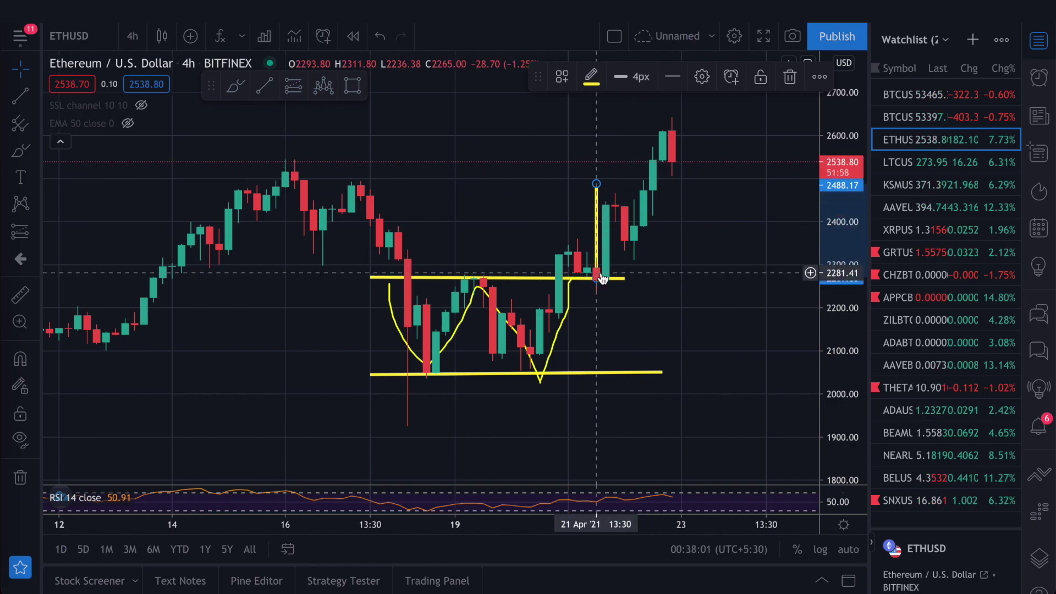
pyautogui.scroll(1, 602, 278)
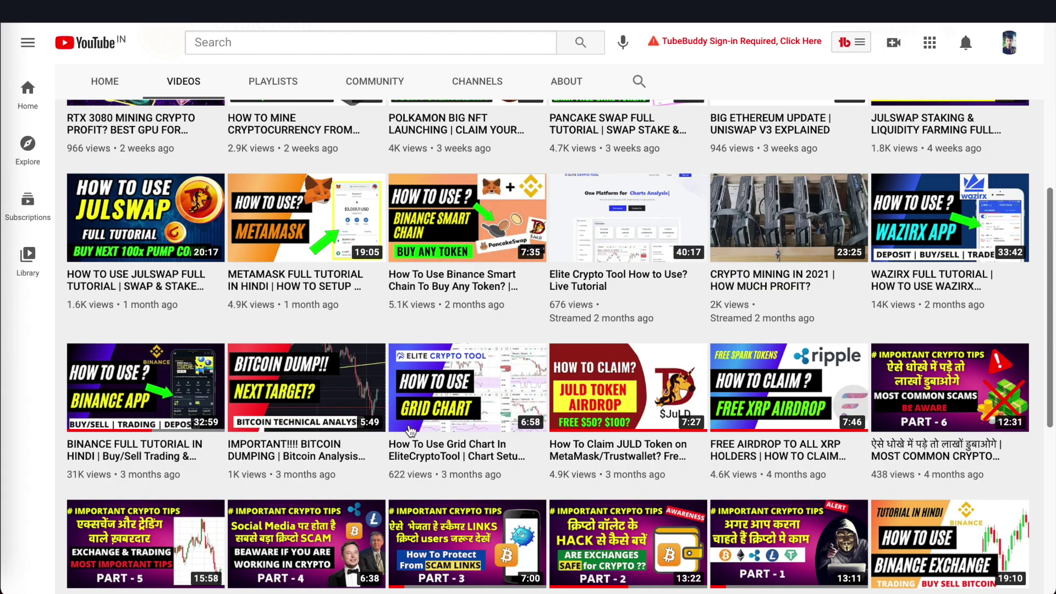
# Step: Show the Crypto Kosh channel's Videos page of crypto tutorial uploads
pyautogui.moveTo(113, 407)
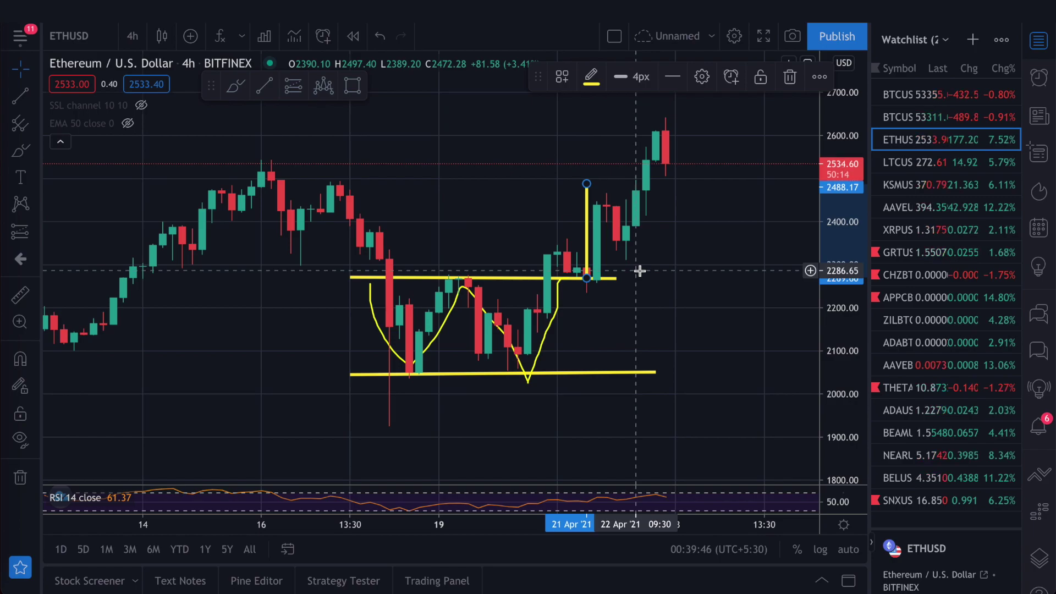
# Step: Pan the ETHUSD chart right and compress the price scale to centre the double bottom
pyautogui.moveTo(702, 273); pyautogui.dragTo(768, 273)
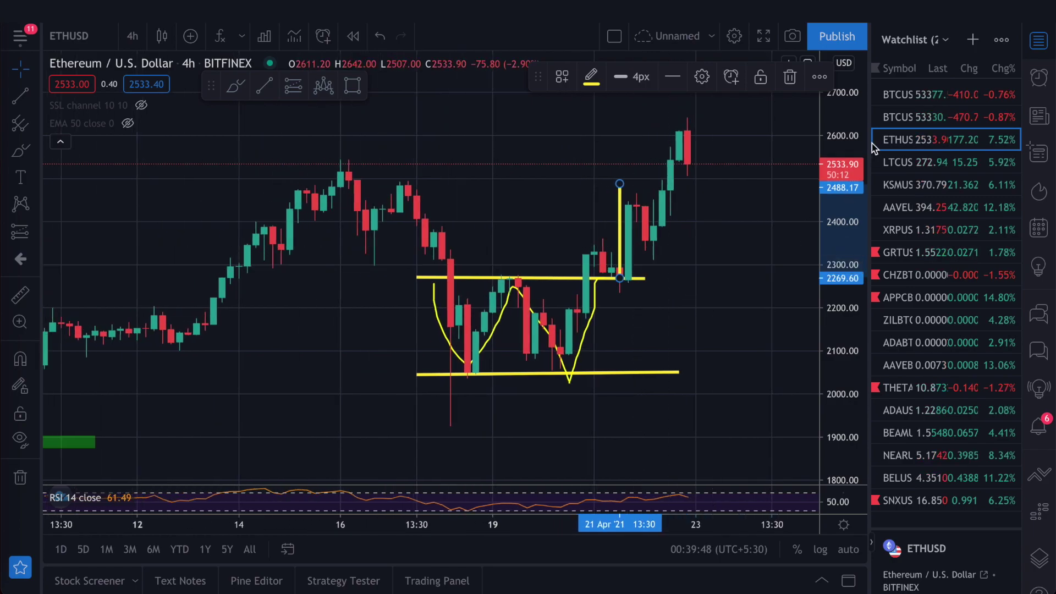
pyautogui.moveTo(854, 151); pyautogui.dragTo(854, 169)
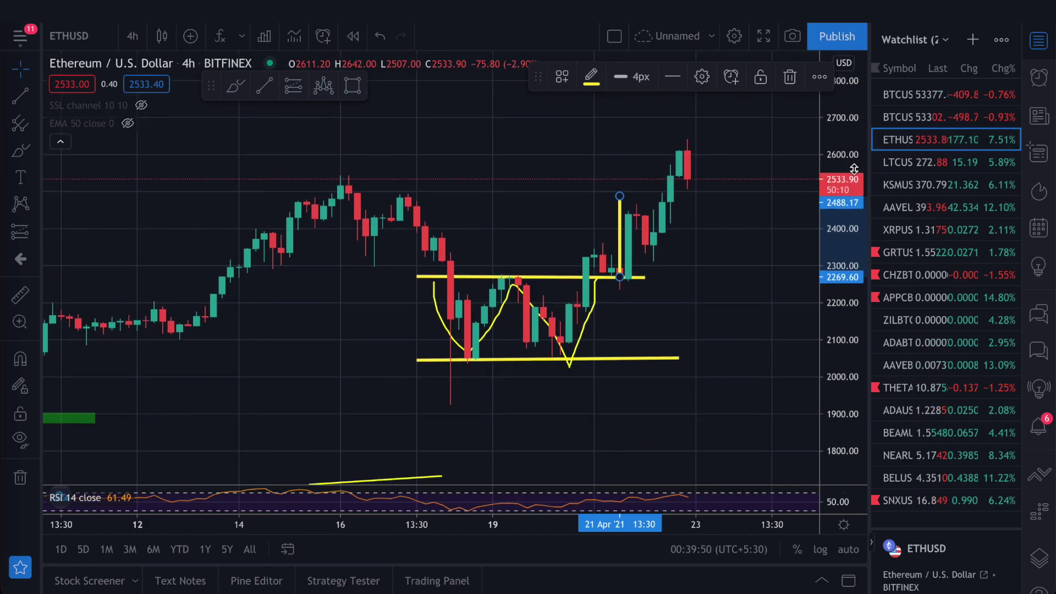